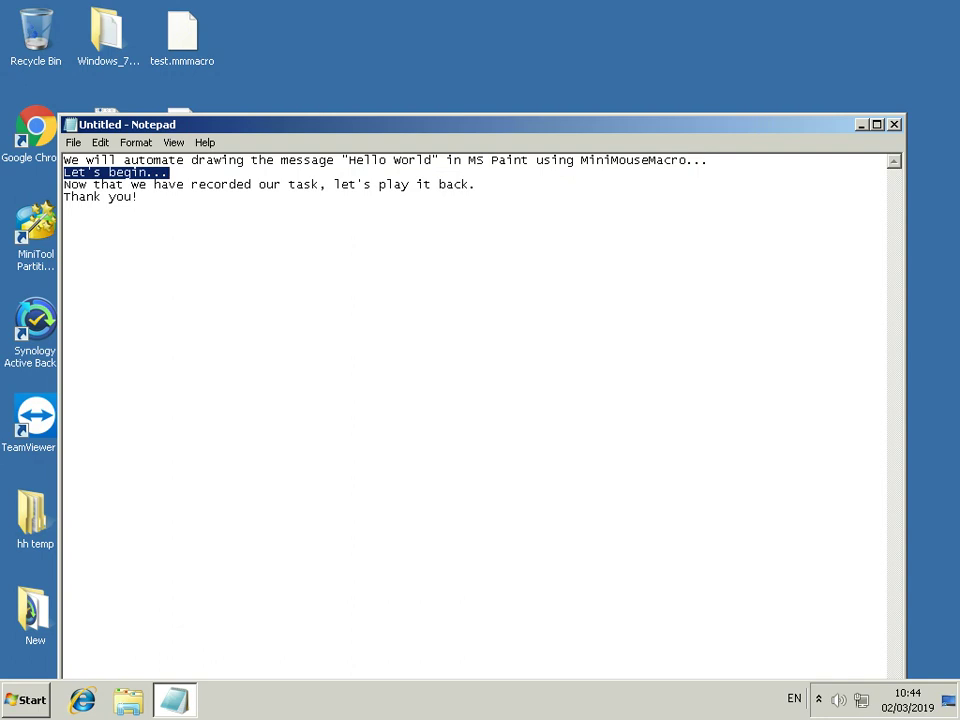
# Step: Show the desktop and run MiniMouseMacro, allowing it to start despite the unverified publisher
pyautogui.press('super+d')
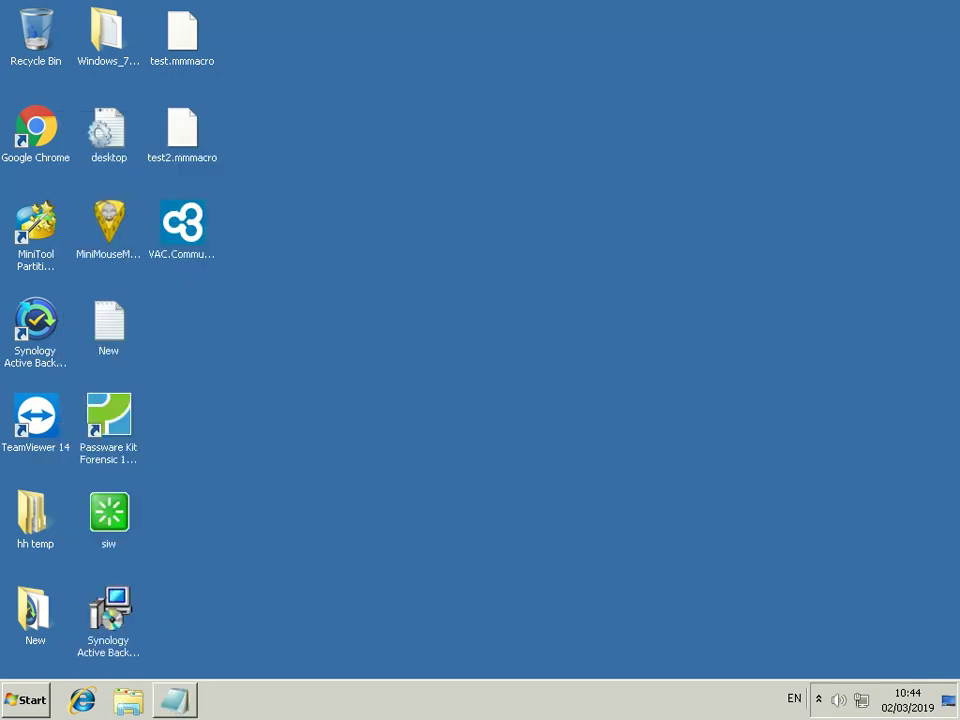
pyautogui.doubleClick(108, 228)
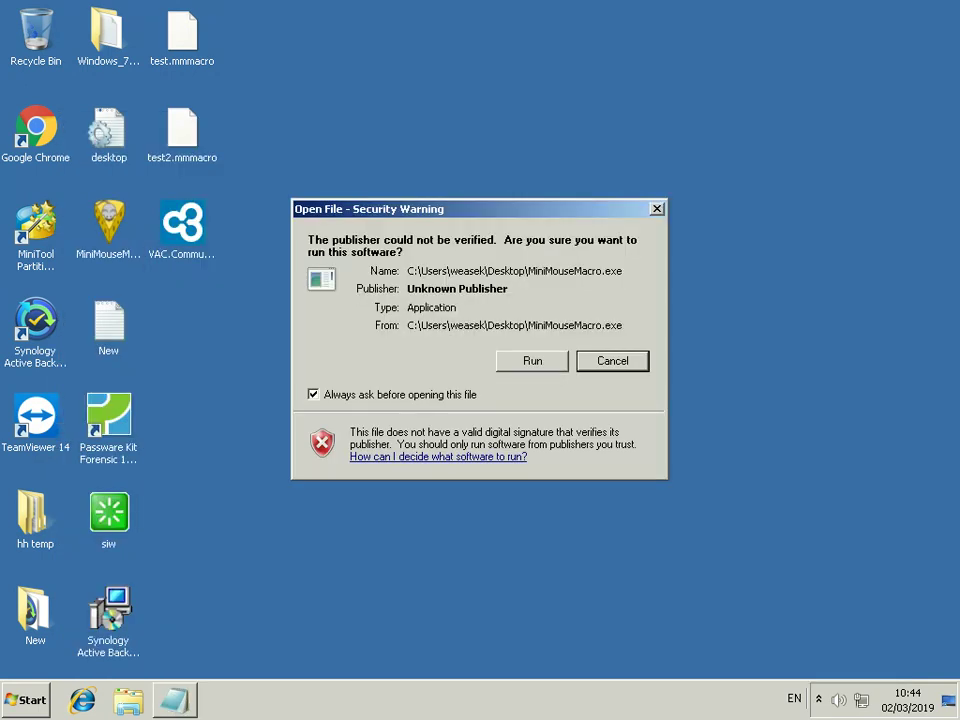
pyautogui.hotkey('alt', 'r')
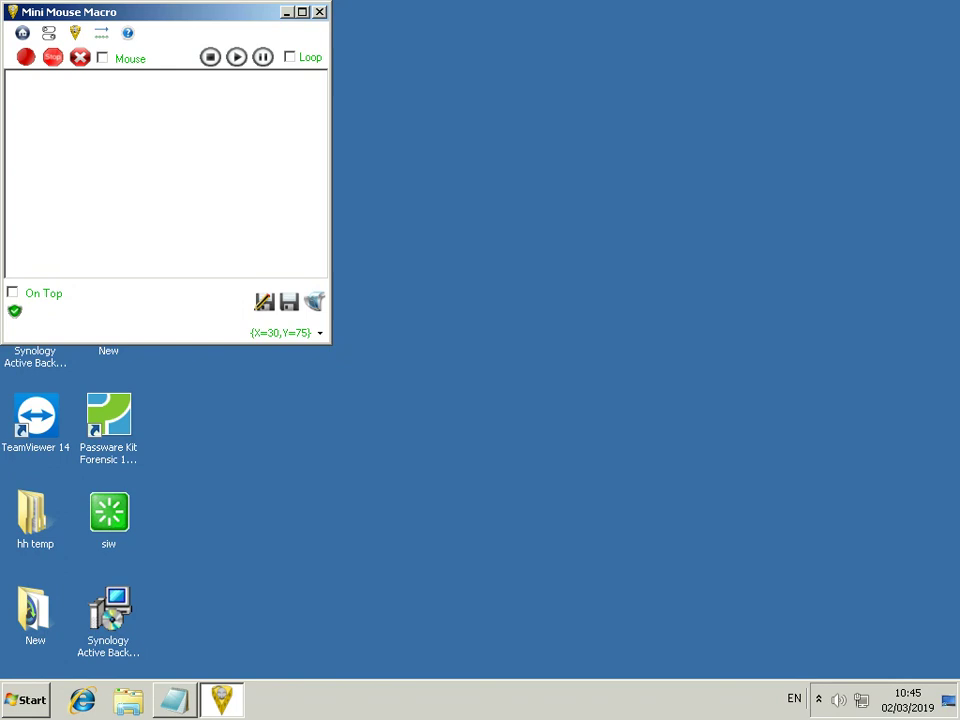
# Step: Start recording a macro and launch Paint by searching for "paint" among the programs
pyautogui.click(25, 56)
pyautogui.click(33, 708)
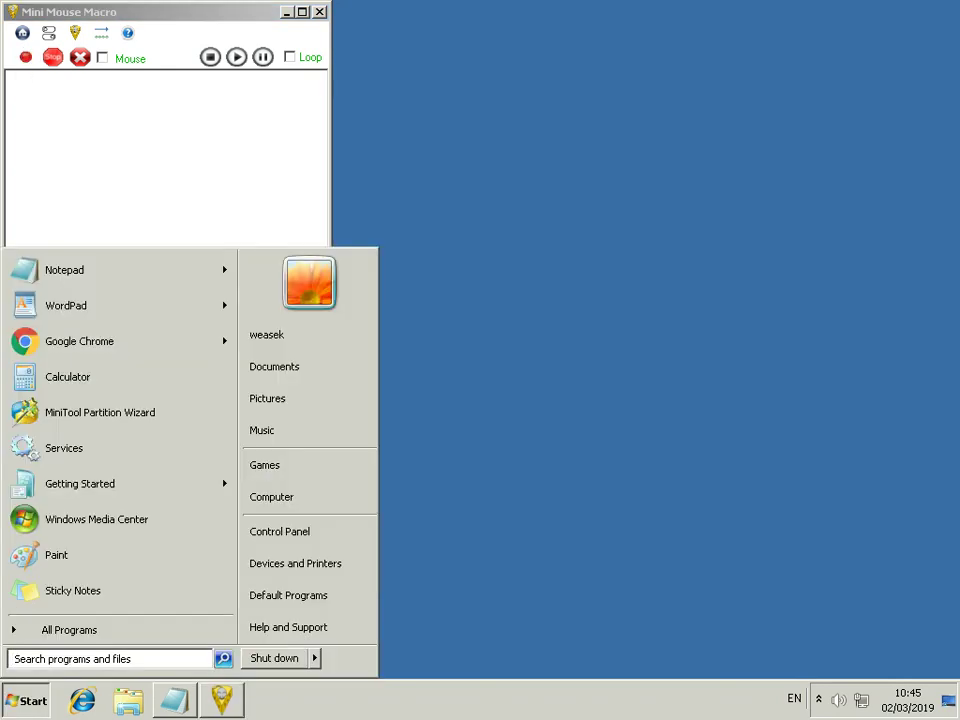
pyautogui.write('paint')
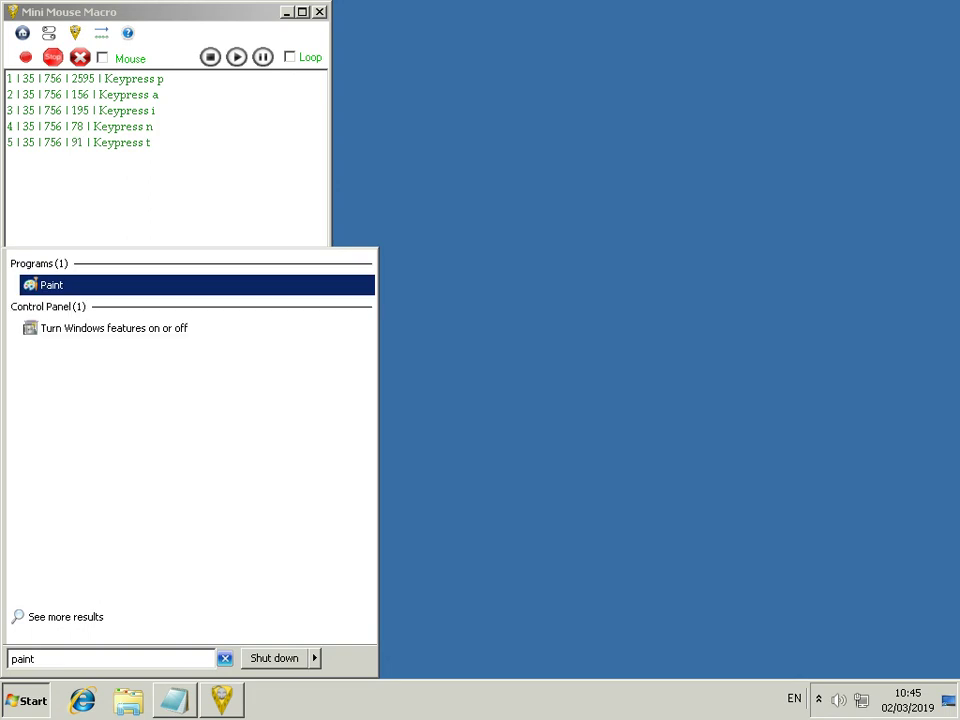
pyautogui.press('Return')
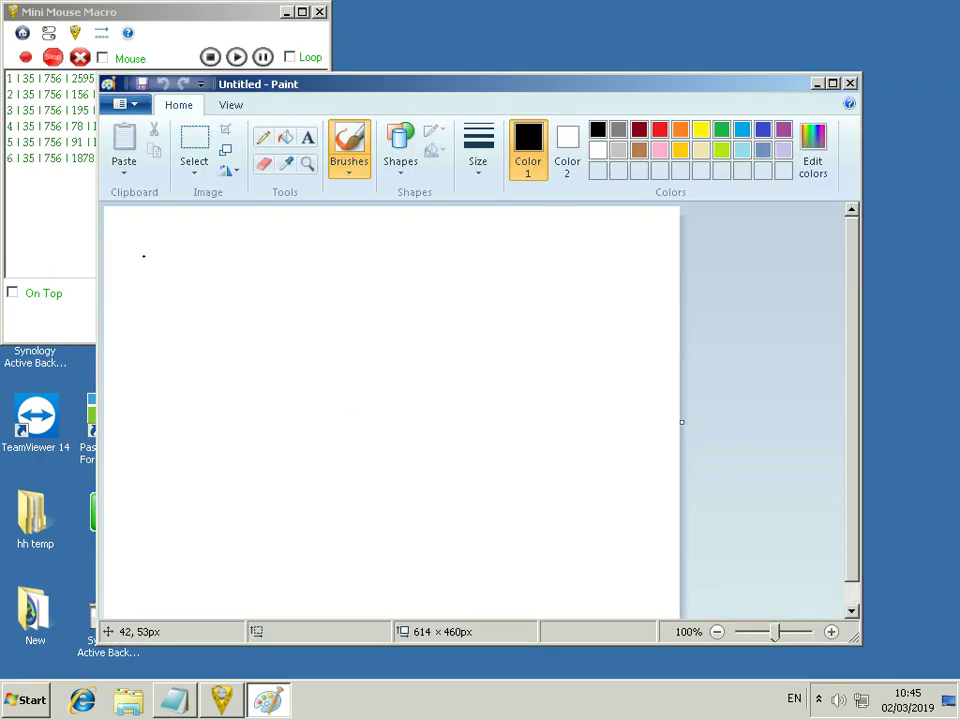
# Step: Write "Hello World!!" freehand with the brush across the upper part of the canvas
pyautogui.moveTo(142, 251)
pyautogui.mouseDown()
pyautogui.moveTo(143, 308)
pyautogui.moveTo(143, 290)
pyautogui.moveTo(169, 290)
pyautogui.moveTo(171, 311)
pyautogui.moveTo(191, 291)
pyautogui.moveTo(211, 306)
pyautogui.mouseUp()
pyautogui.moveTo(229, 256); pyautogui.dragTo(227, 306)
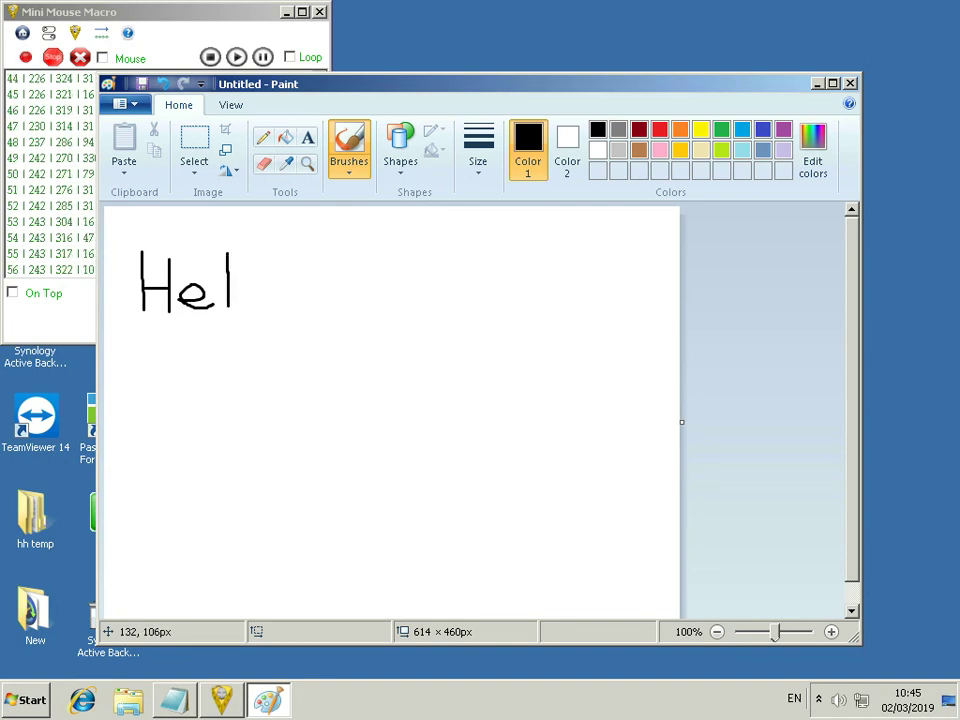
pyautogui.moveTo(238, 261)
pyautogui.mouseDown()
pyautogui.moveTo(241, 303)
pyautogui.moveTo(275, 300)
pyautogui.mouseUp()
pyautogui.moveTo(314, 261)
pyautogui.mouseDown()
pyautogui.moveTo(329, 302)
pyautogui.moveTo(343, 281)
pyautogui.moveTo(358, 290)
pyautogui.moveTo(374, 273)
pyautogui.moveTo(385, 303)
pyautogui.moveTo(404, 283)
pyautogui.moveTo(415, 307)
pyautogui.moveTo(424, 293)
pyautogui.moveTo(437, 302)
pyautogui.moveTo(433, 266)
pyautogui.moveTo(454, 290)
pyautogui.moveTo(469, 291)
pyautogui.mouseUp()
pyautogui.click(455, 296)
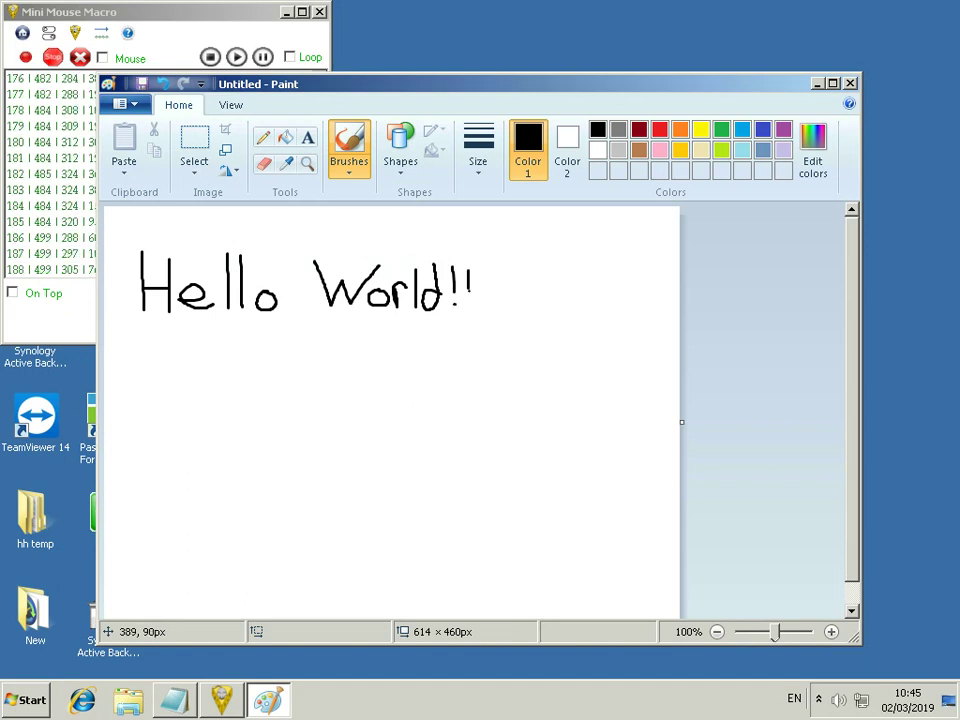
# Step: Underline both words of the message and draw a smiley face with two eyes and a curved mouth below them
pyautogui.moveTo(154, 328); pyautogui.dragTo(274, 326)
pyautogui.moveTo(340, 335); pyautogui.dragTo(456, 336)
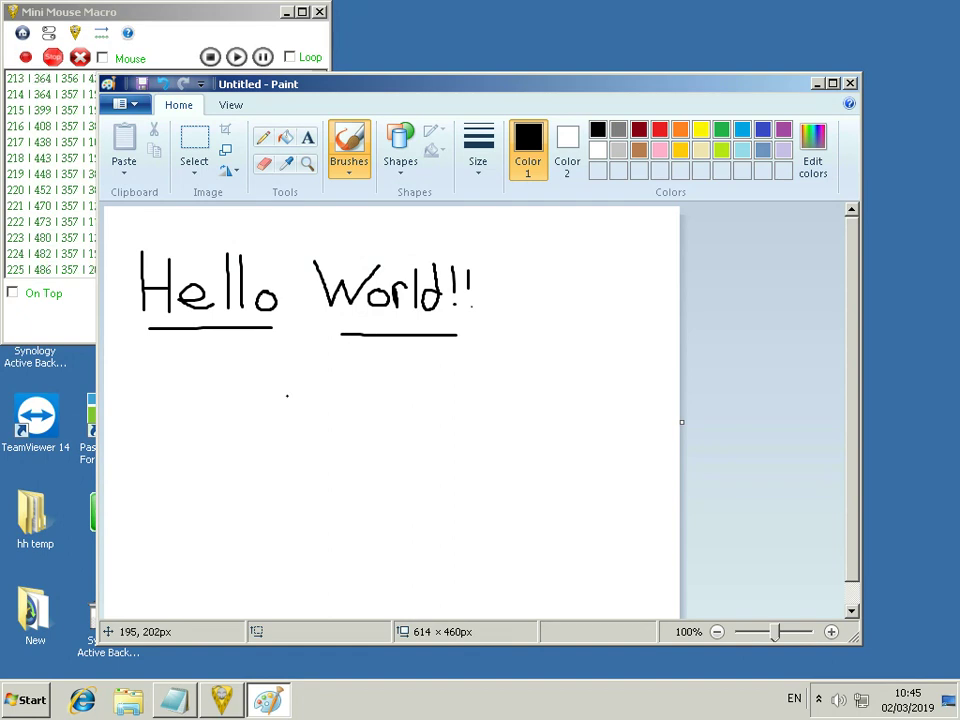
pyautogui.moveTo(240, 372)
pyautogui.mouseDown()
pyautogui.moveTo(240, 388)
pyautogui.moveTo(263, 381)
pyautogui.moveTo(226, 419)
pyautogui.moveTo(279, 396)
pyautogui.mouseUp()
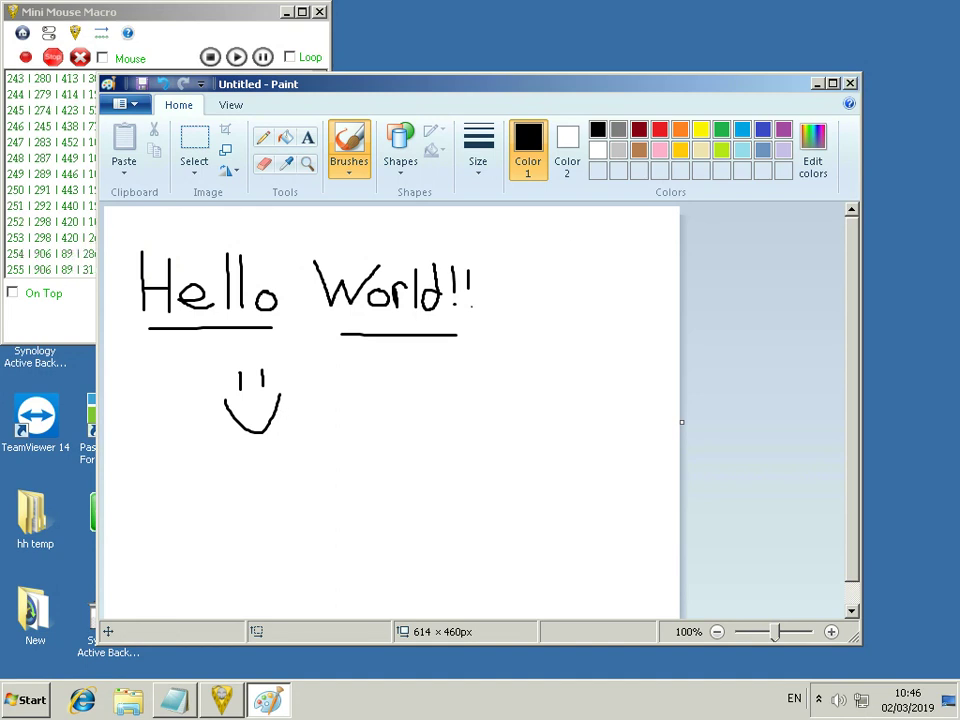
# Step: Close Paint without saving the drawing and stop the macro recording
pyautogui.click(850, 83)
pyautogui.click(536, 377)
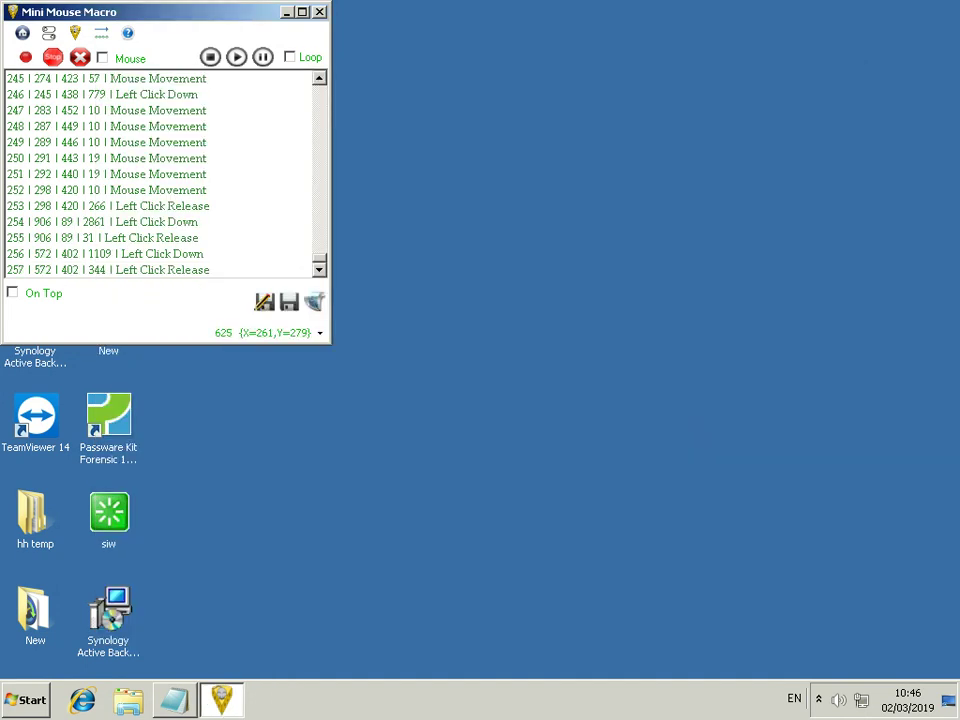
pyautogui.click(53, 57)
# Step: Switch to Notepad, highlight the line "Now that we have recorded our task, let's play it back.", and minimize the window
pyautogui.click(175, 699)
pyautogui.moveTo(64, 184); pyautogui.dragTo(476, 184)
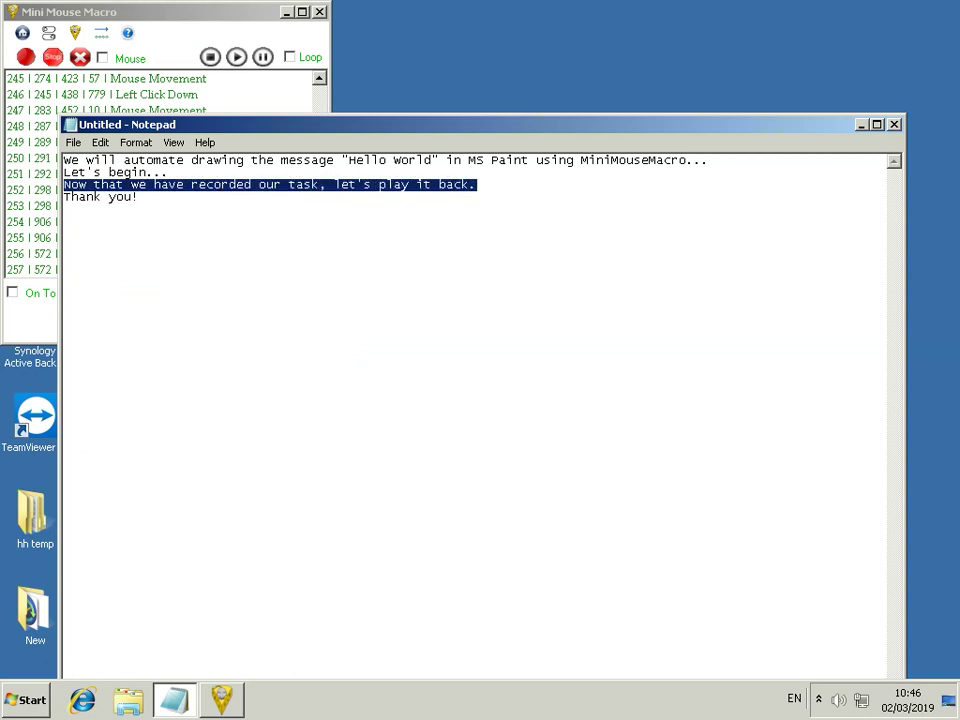
pyautogui.click(861, 125)
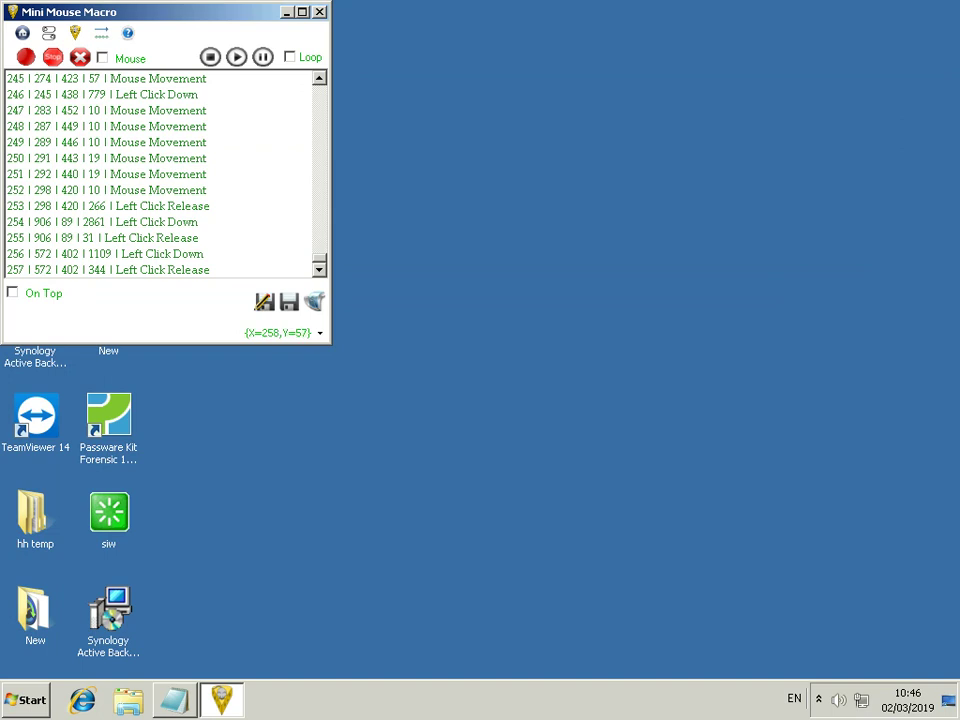
# Step: Try playing back the recorded macro, and again with its first entry selected, stopping the playback each time
pyautogui.click(236, 57)
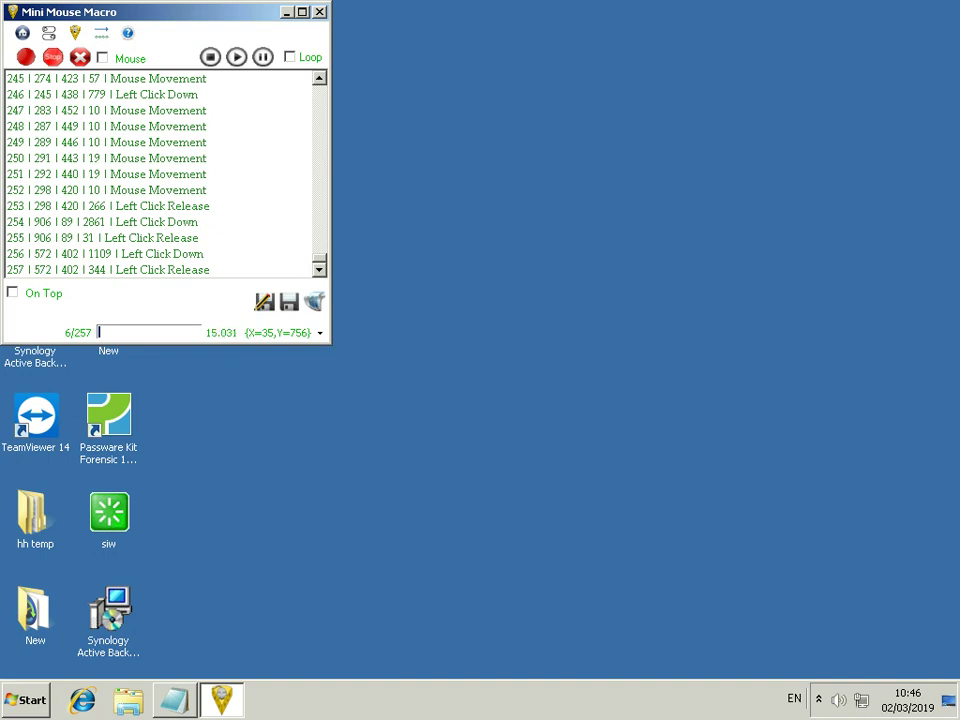
pyautogui.click(210, 57)
pyautogui.moveTo(200, 270); pyautogui.dragTo(250, 185)
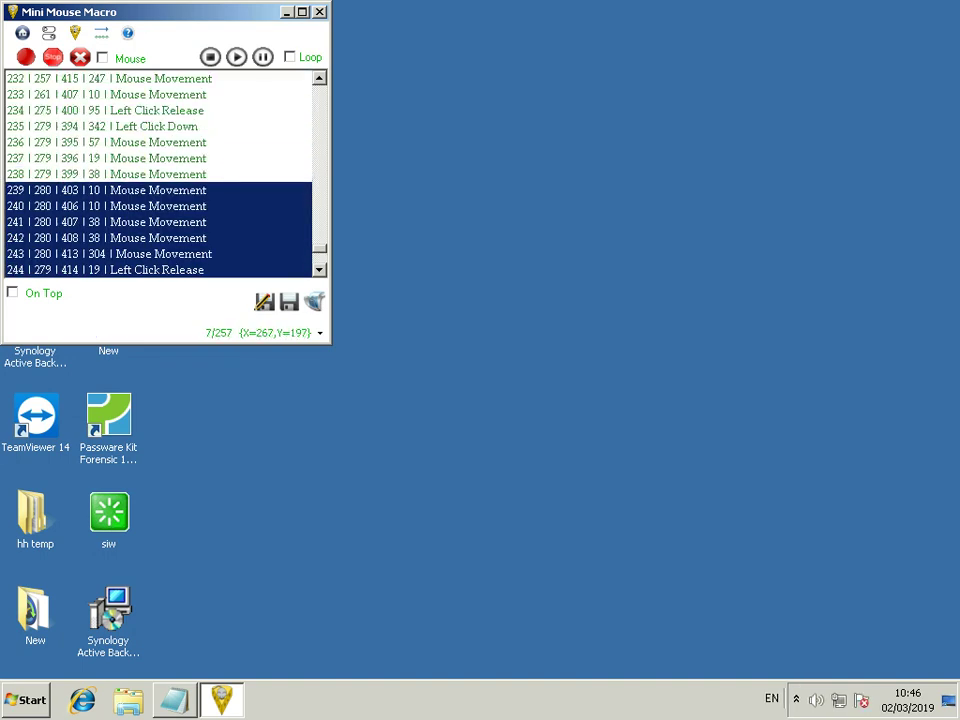
pyautogui.click(267, 196)
pyautogui.moveTo(320, 249); pyautogui.dragTo(320, 78)
pyautogui.click(187, 79)
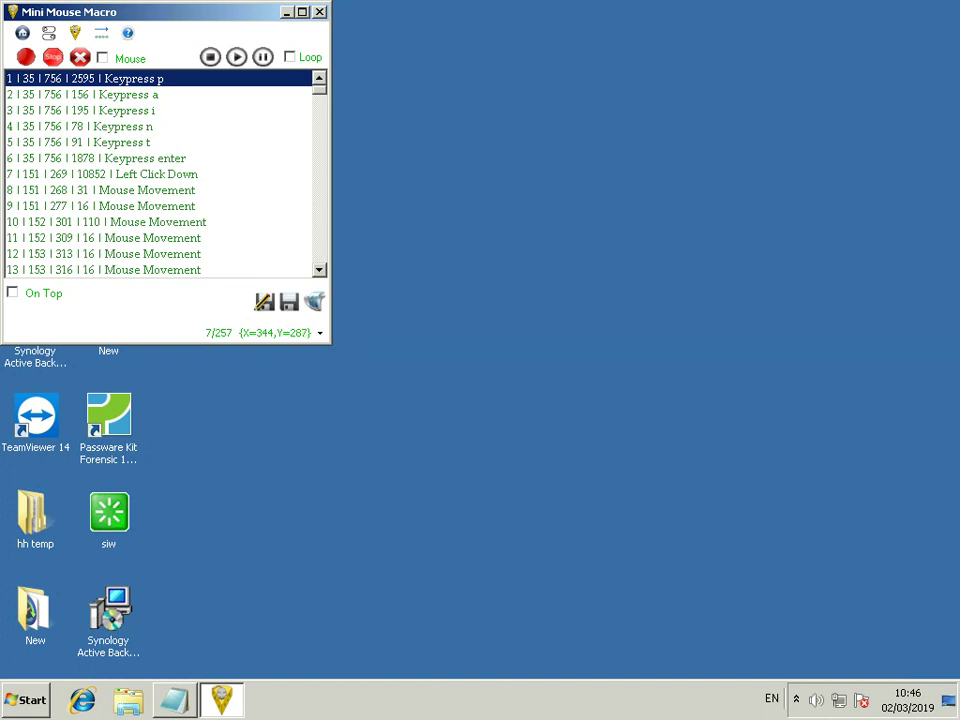
pyautogui.click(238, 57)
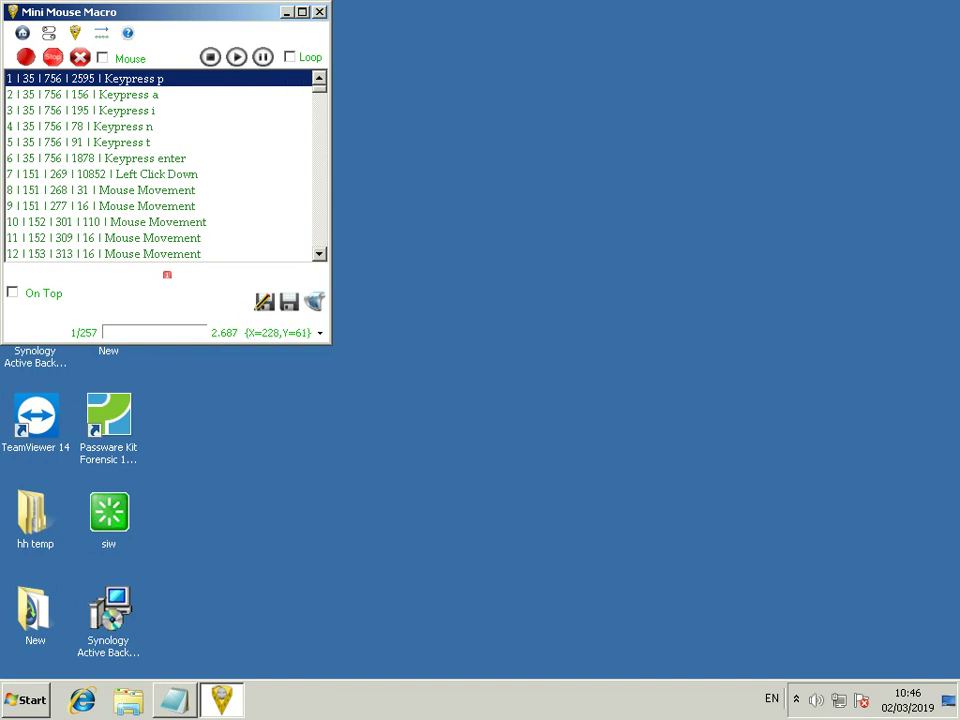
pyautogui.click(213, 59)
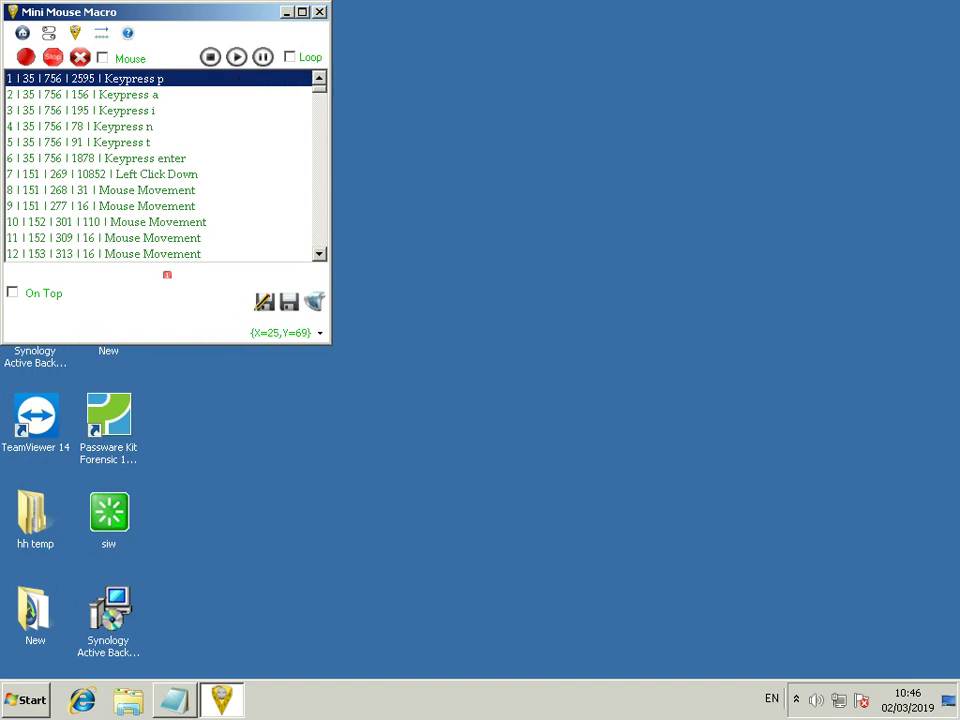
# Step: Add an entry after the macro's first row with the action Keypress lwin and a time of 1000 ms
pyautogui.rightClick(132, 79)
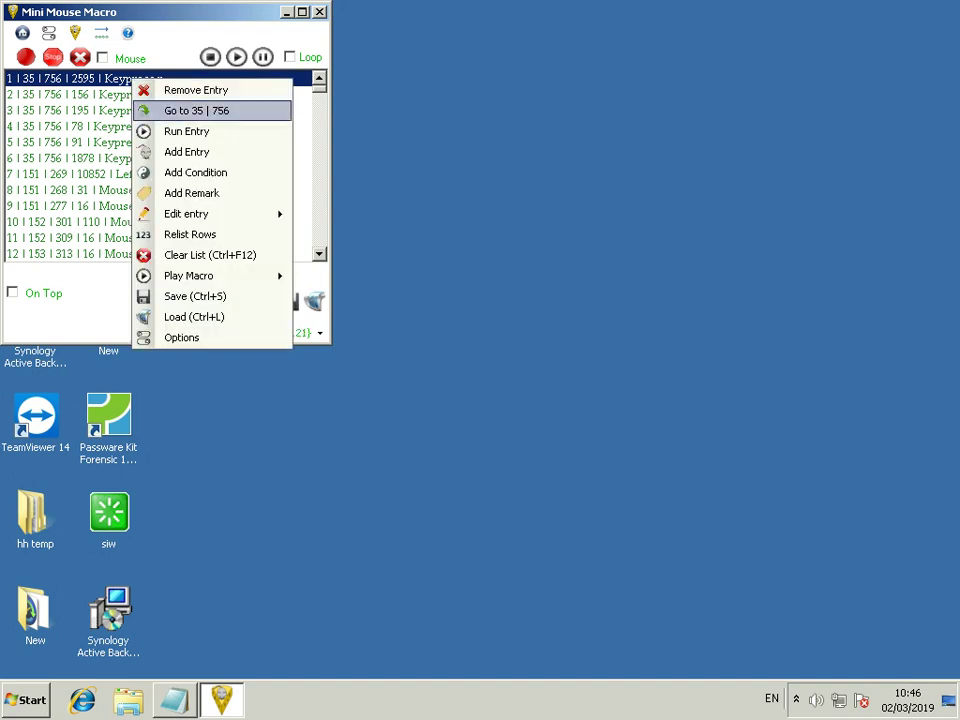
pyautogui.click(187, 151)
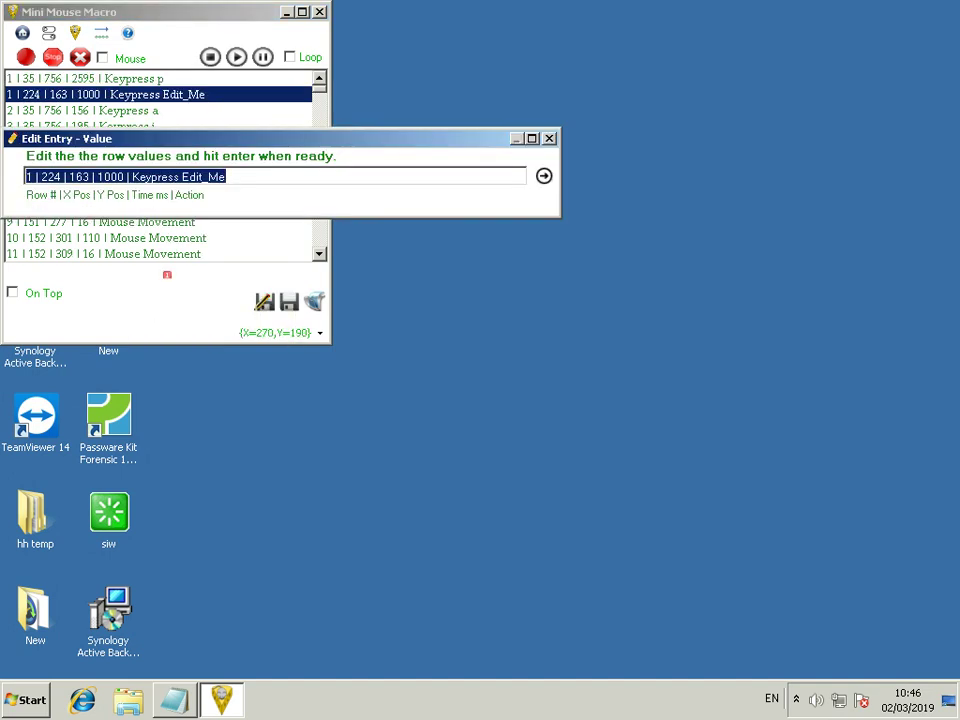
pyautogui.write('lwin')
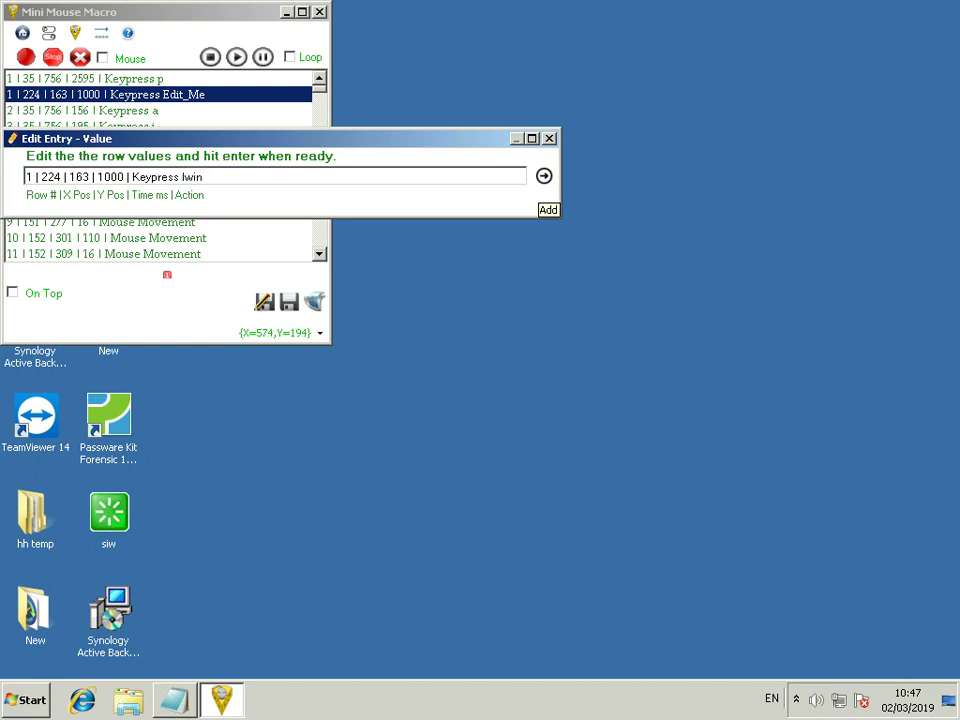
pyautogui.press('Return')
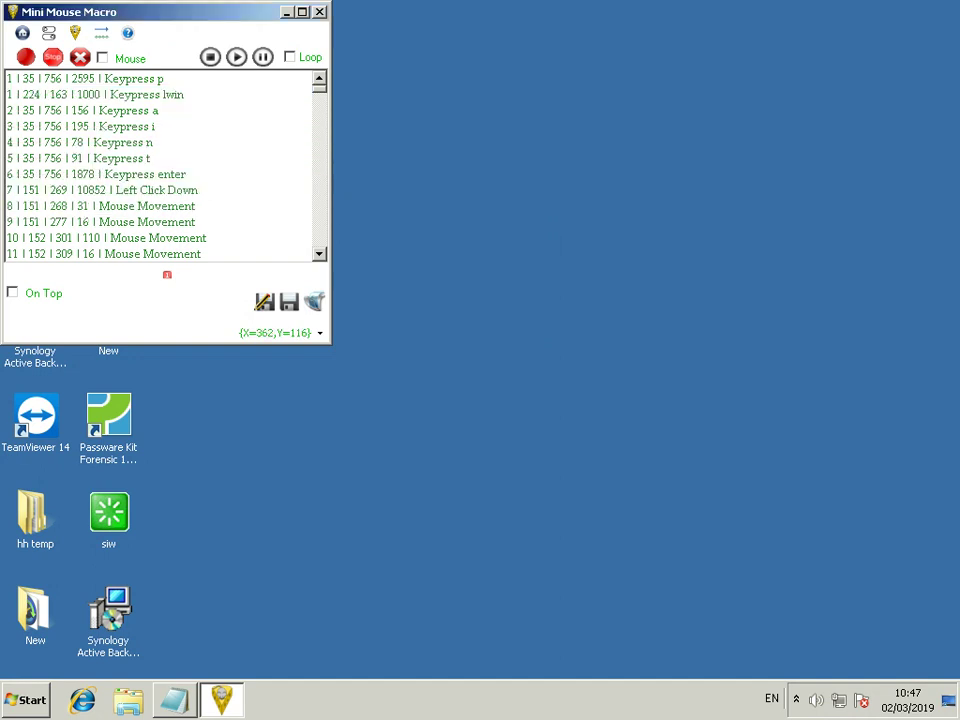
# Step: Try playing back the edited macro and close Mini Mouse Macro
pyautogui.click(237, 58)
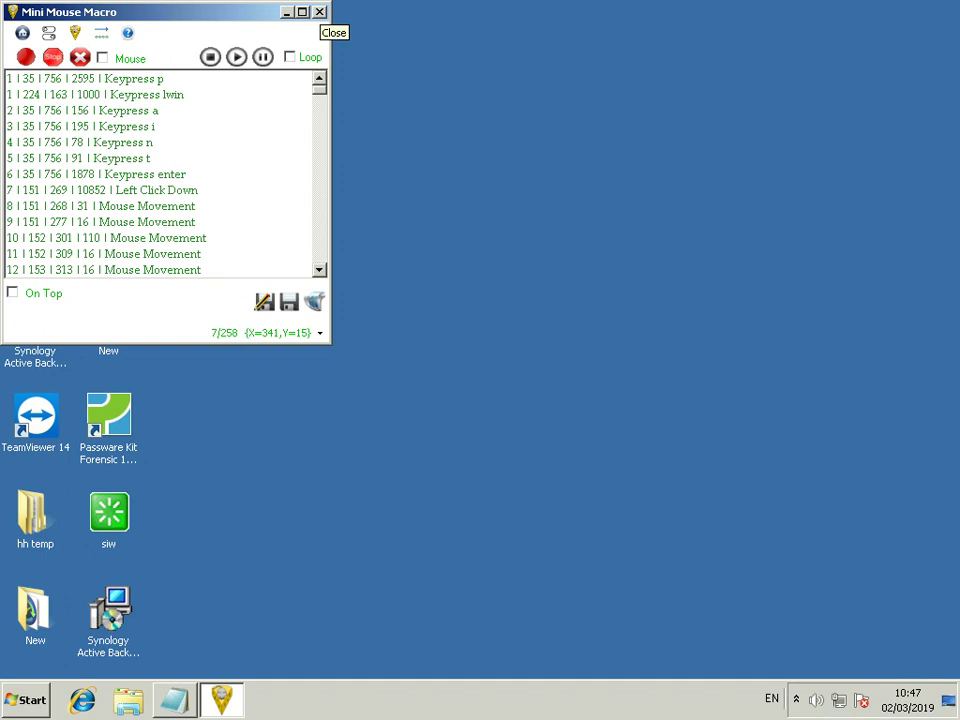
pyautogui.click(320, 13)
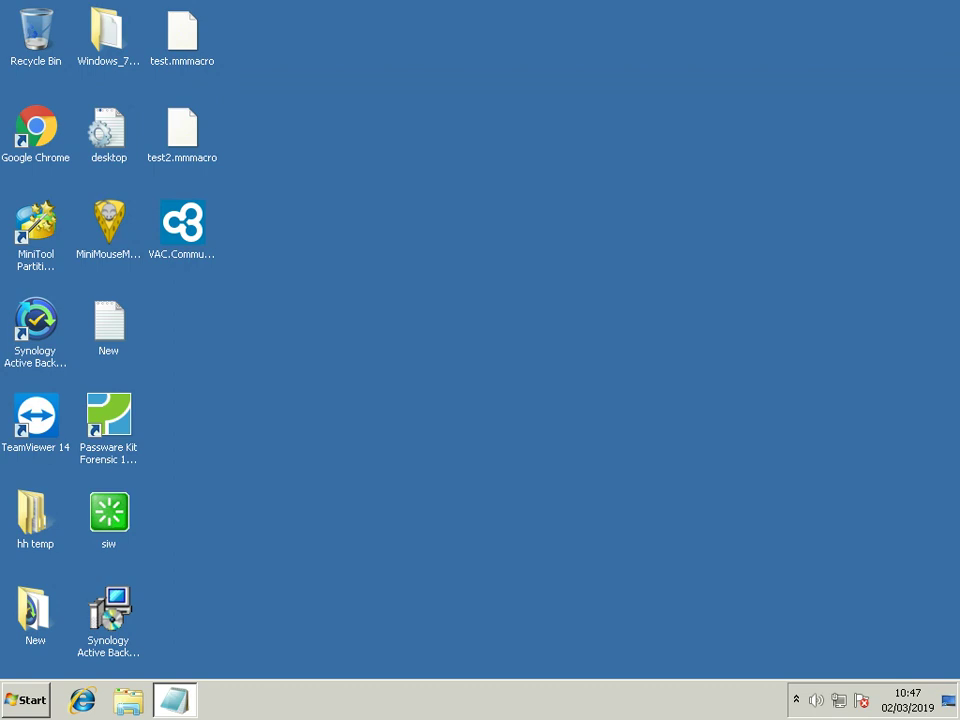
# Step: Switch to Notepad and highlight the introduction line about automating the "Hello World" drawing, followed by the line "Let's begin..."
pyautogui.click(175, 700)
pyautogui.click(169, 172)
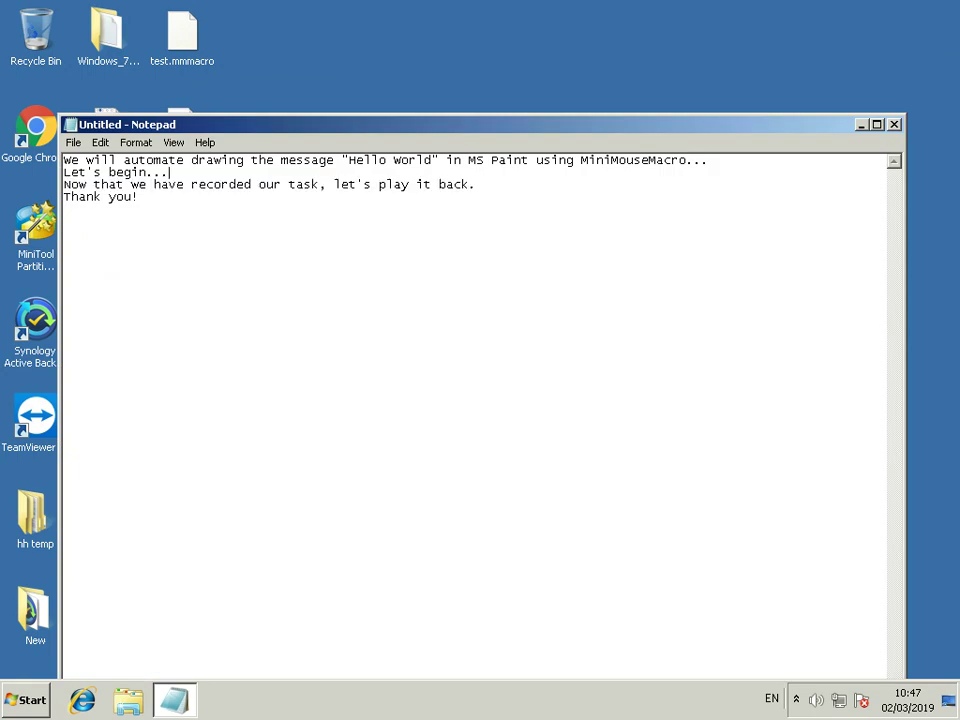
pyautogui.moveTo(63, 160); pyautogui.dragTo(708, 160)
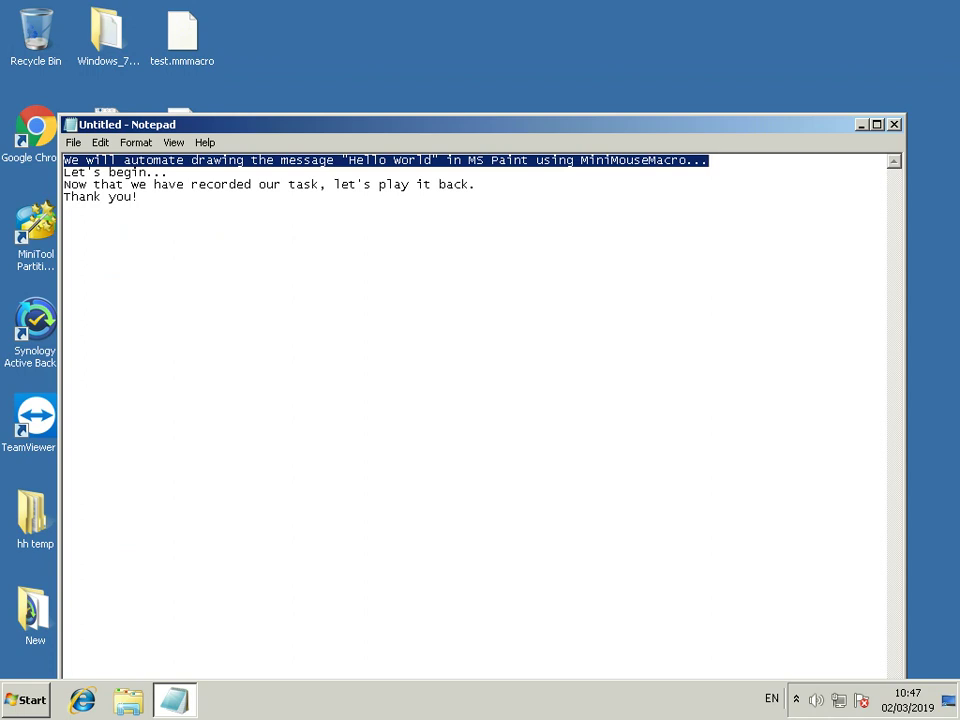
pyautogui.moveTo(63, 172); pyautogui.dragTo(168, 172)
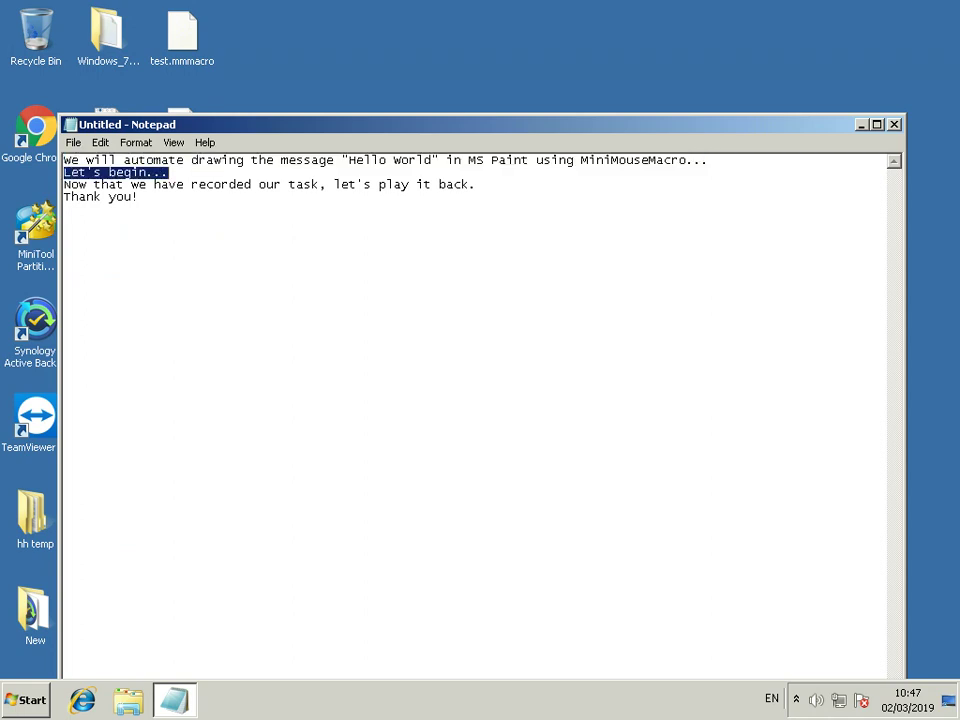
# Step: Return to the desktop and run MiniMouseMacro again, accepting the security warning
pyautogui.press('super+d')
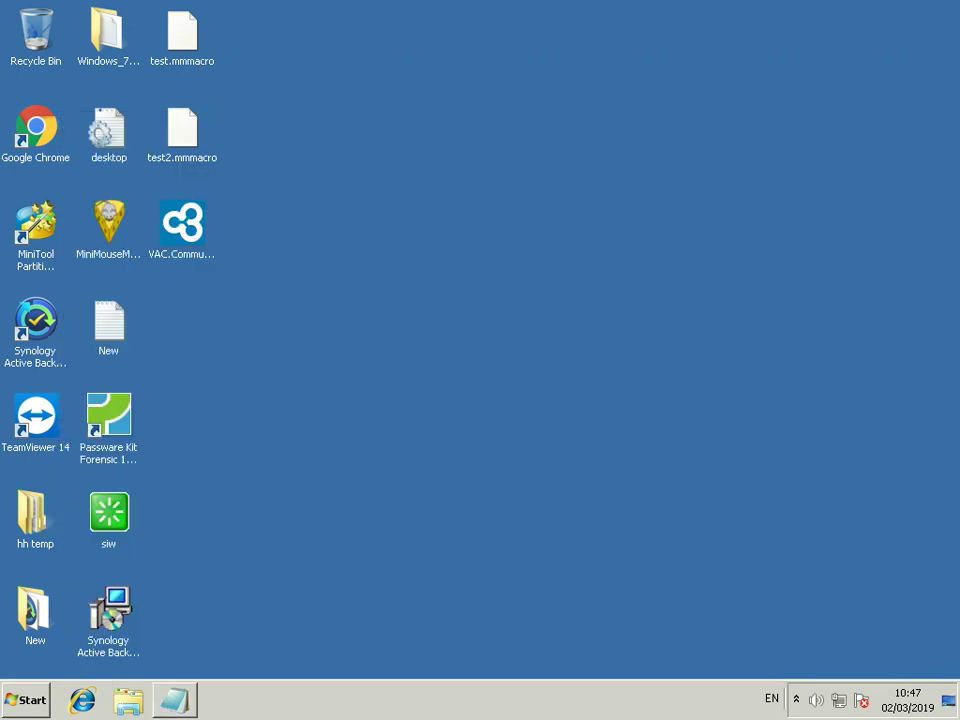
pyautogui.doubleClick(109, 222)
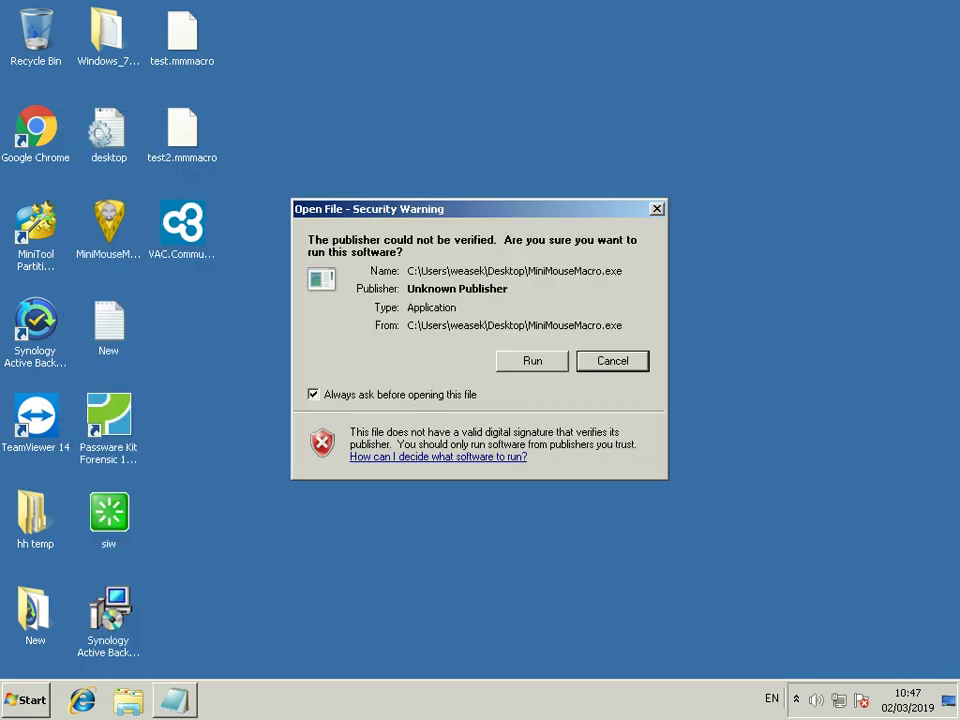
pyautogui.click(532, 360)
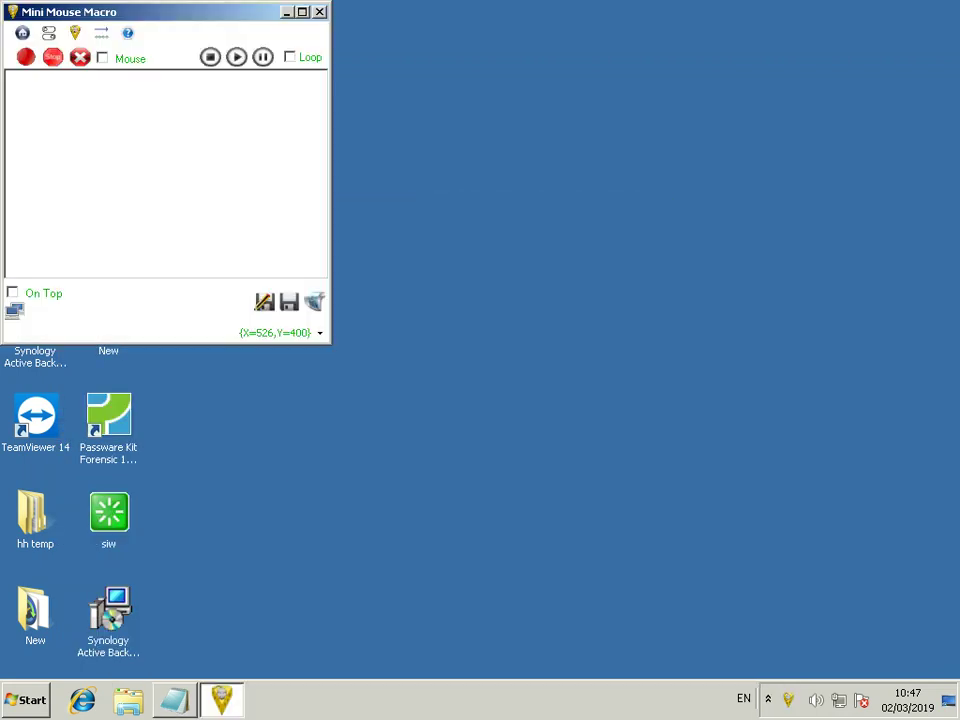
# Step: Start a new macro recording, open the Start menu, and launch Paint by searching for "paint"
pyautogui.click(26, 57)
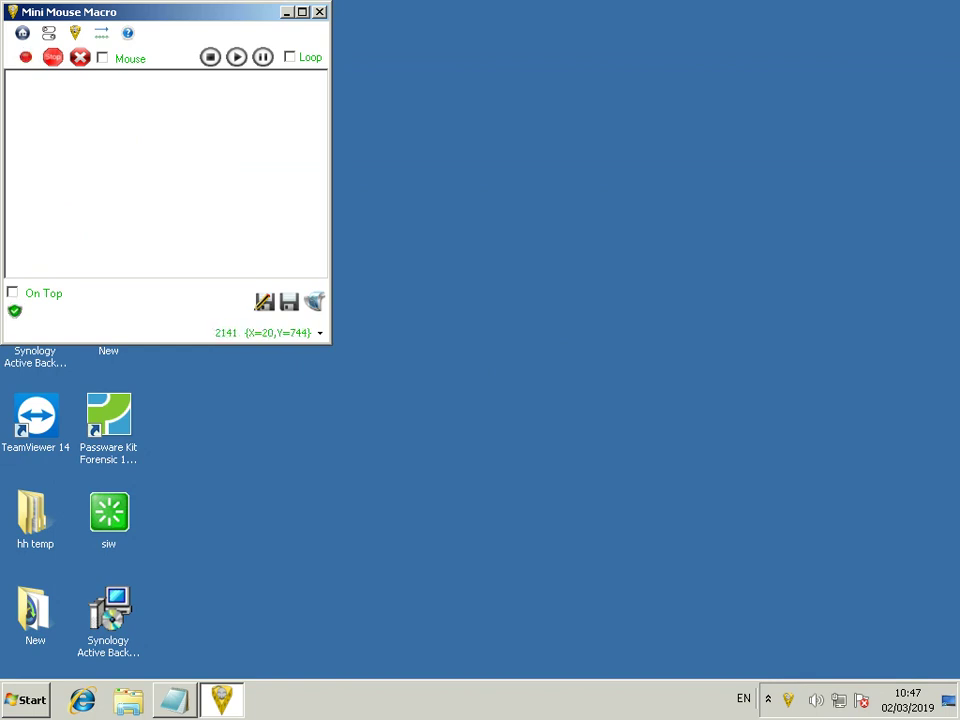
pyautogui.click(21, 700)
pyautogui.click(21, 701)
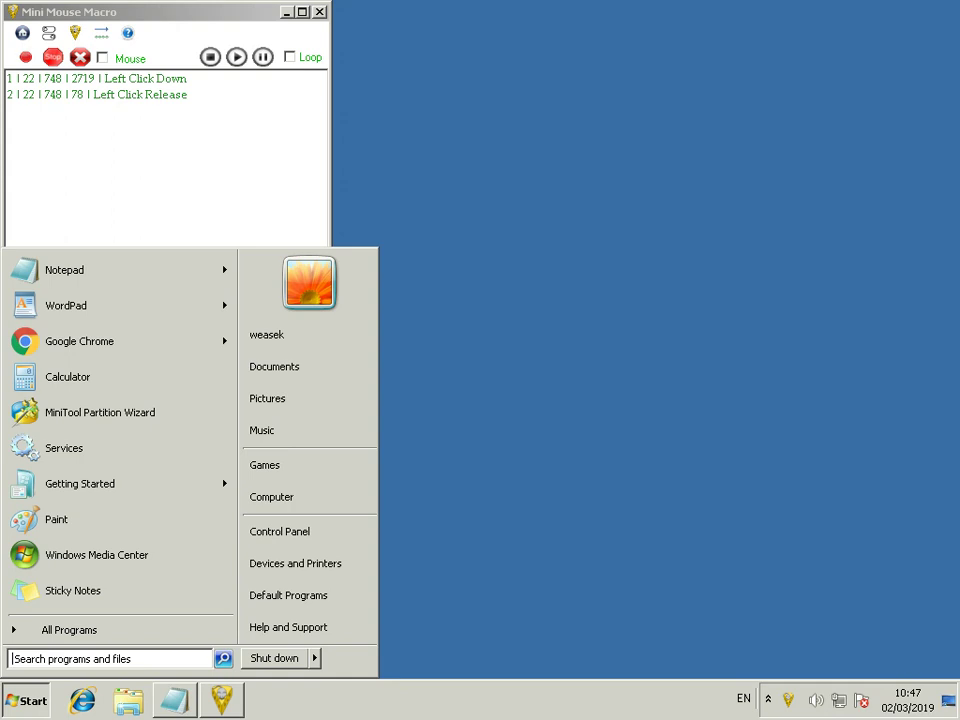
pyautogui.write('pa')
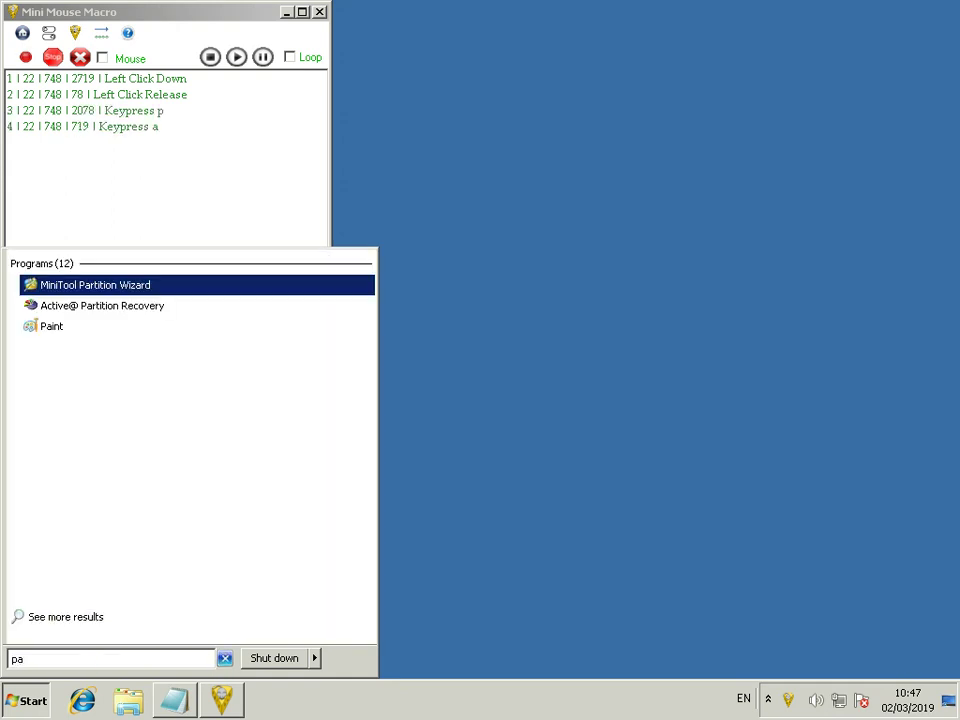
pyautogui.write('int')
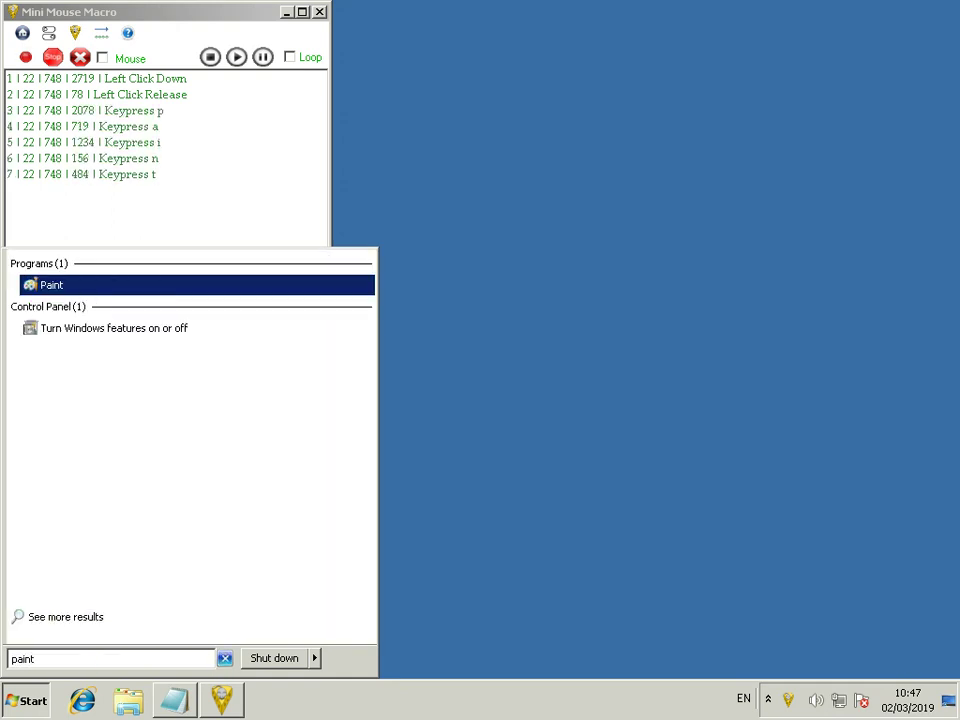
pyautogui.press('Return')
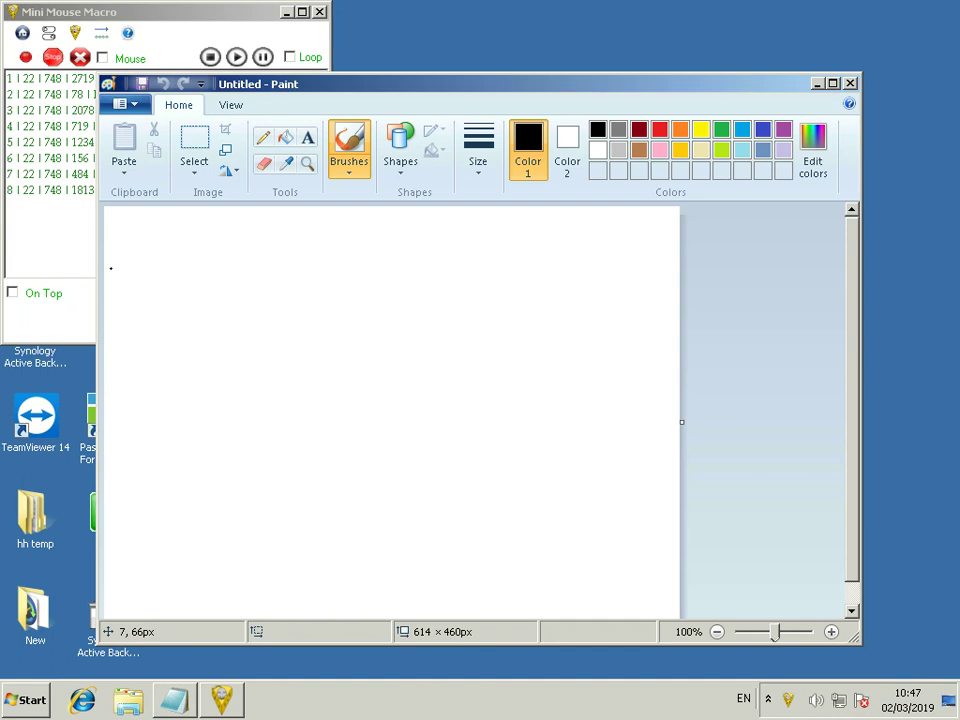
# Step: Draw "Hello World" freehand with the black brush across the upper part of the blank Paint canvas
pyautogui.moveTo(133, 244); pyautogui.dragTo(132, 351)
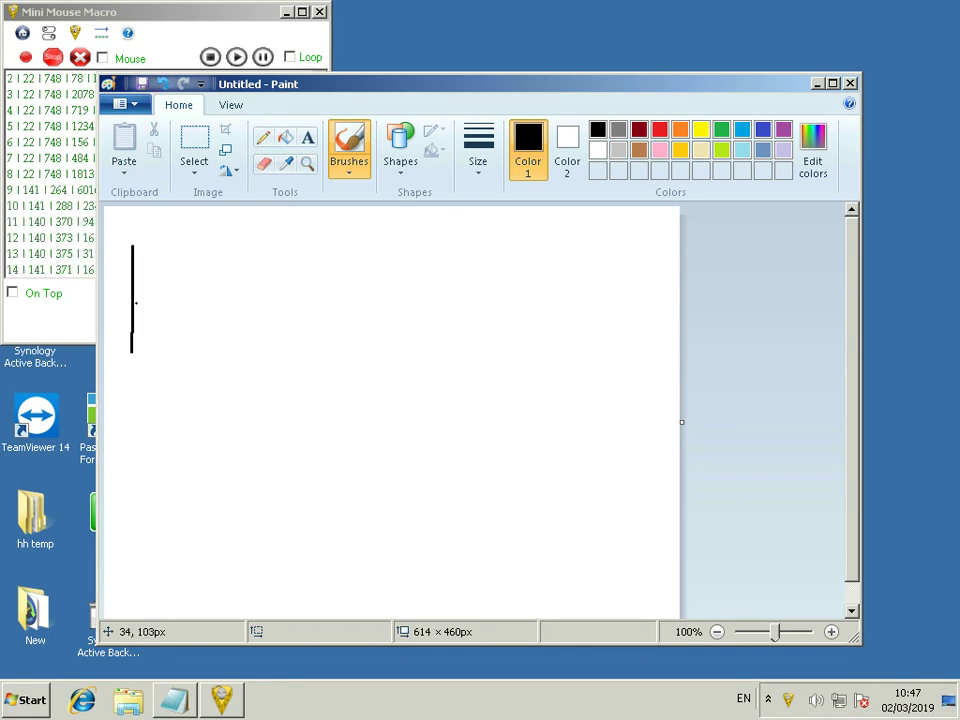
pyautogui.moveTo(133, 301)
pyautogui.mouseDown()
pyautogui.moveTo(187, 303)
pyautogui.moveTo(186, 264)
pyautogui.moveTo(182, 361)
pyautogui.moveTo(210, 327)
pyautogui.moveTo(262, 351)
pyautogui.mouseUp()
pyautogui.click(274, 279)
pyautogui.moveTo(273, 279); pyautogui.dragTo(270, 358)
pyautogui.moveTo(295, 280)
pyautogui.mouseDown()
pyautogui.moveTo(290, 364)
pyautogui.moveTo(316, 339)
pyautogui.moveTo(344, 343)
pyautogui.moveTo(331, 332)
pyautogui.mouseUp()
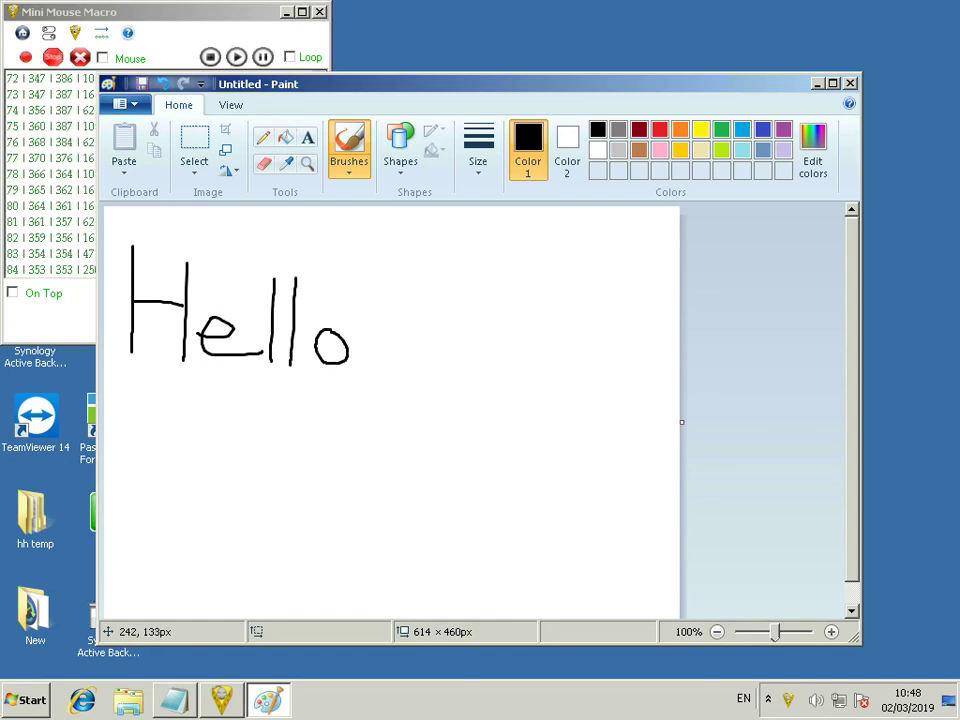
pyautogui.moveTo(381, 298)
pyautogui.mouseDown()
pyautogui.moveTo(399, 338)
pyautogui.moveTo(419, 330)
pyautogui.moveTo(426, 355)
pyautogui.moveTo(464, 303)
pyautogui.moveTo(474, 339)
pyautogui.moveTo(459, 334)
pyautogui.moveTo(486, 352)
pyautogui.mouseUp()
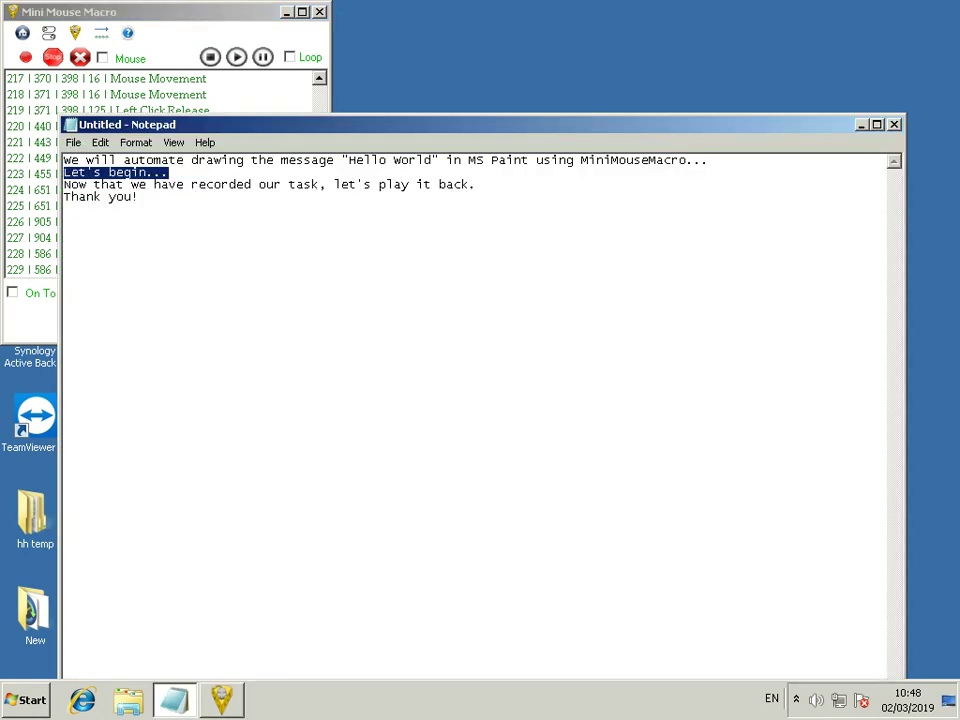
# Step: Highlight the Notepad line "Now that we have recorded our task, let's play it back." and minimize Notepad
pyautogui.moveTo(64, 184); pyautogui.dragTo(476, 184)
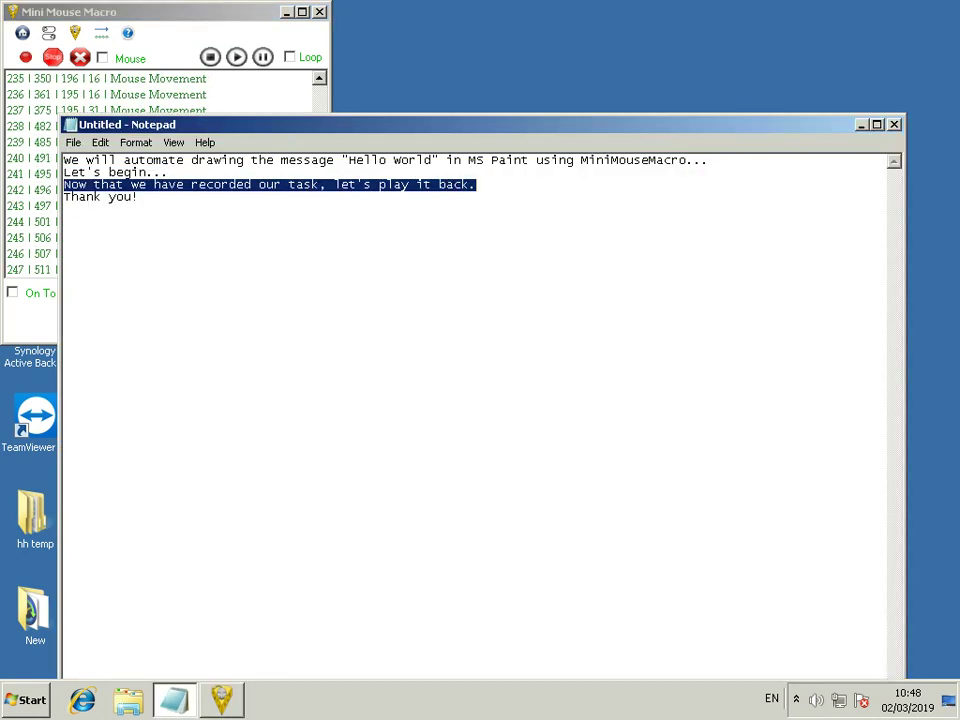
pyautogui.click(860, 125)
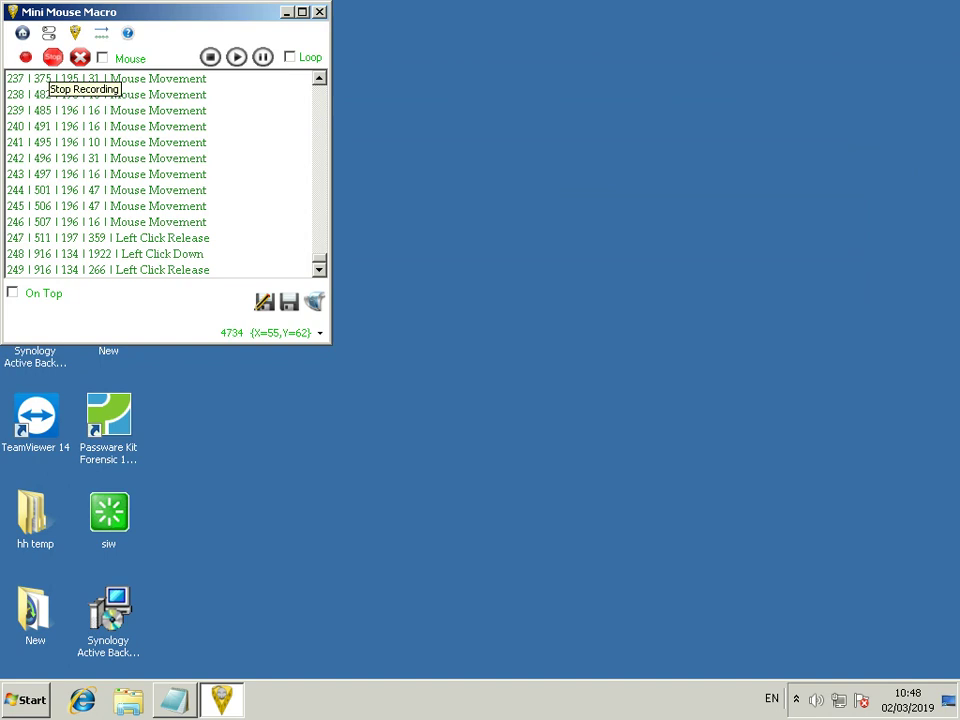
# Step: Stop the macro recording and play it back, launching Paint through a Start menu search for "paint"
pyautogui.click(52, 58)
pyautogui.click(236, 57)
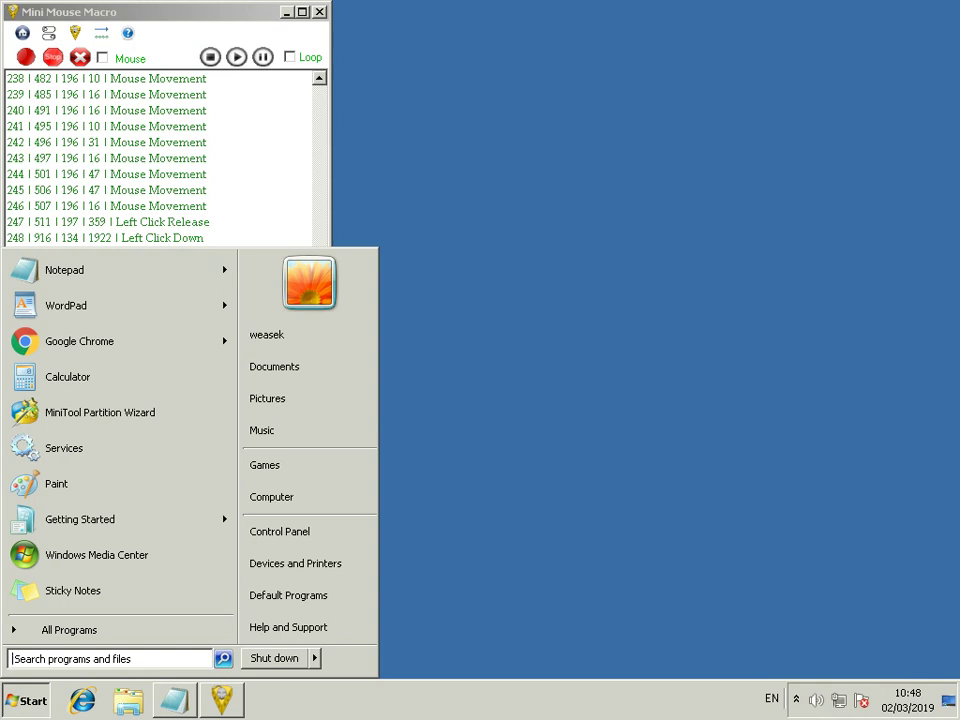
pyautogui.write('pa')
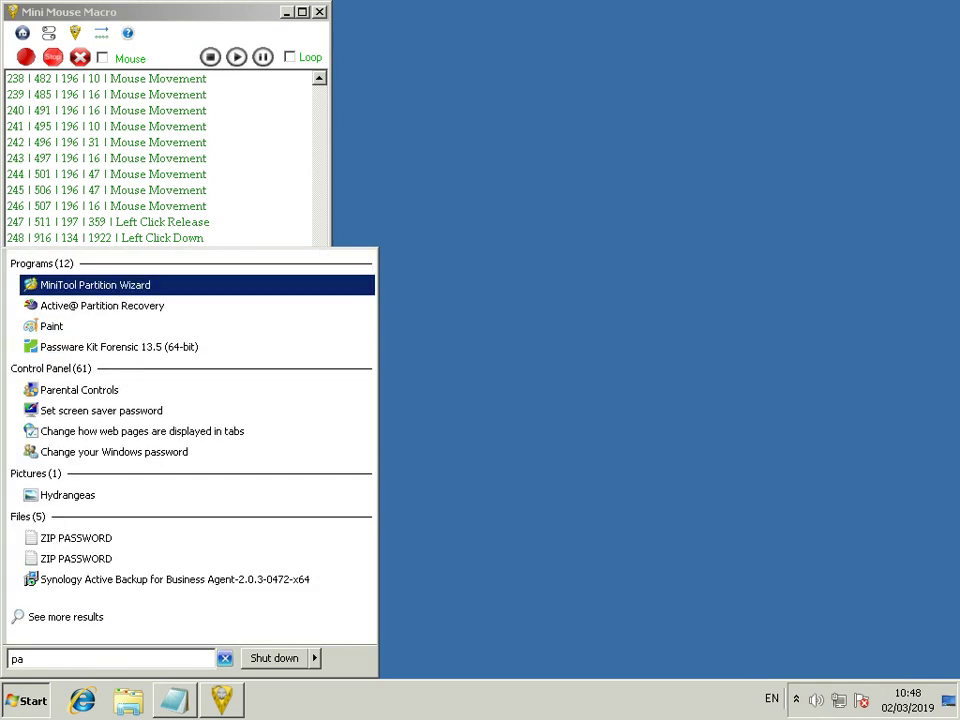
pyautogui.write('int')
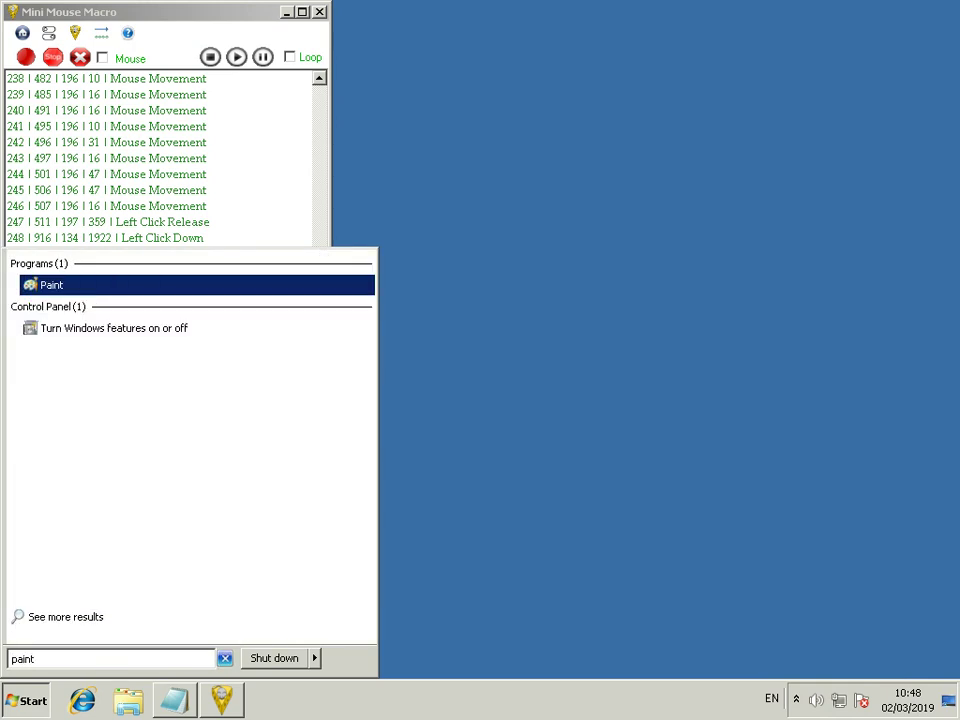
pyautogui.press('Return')
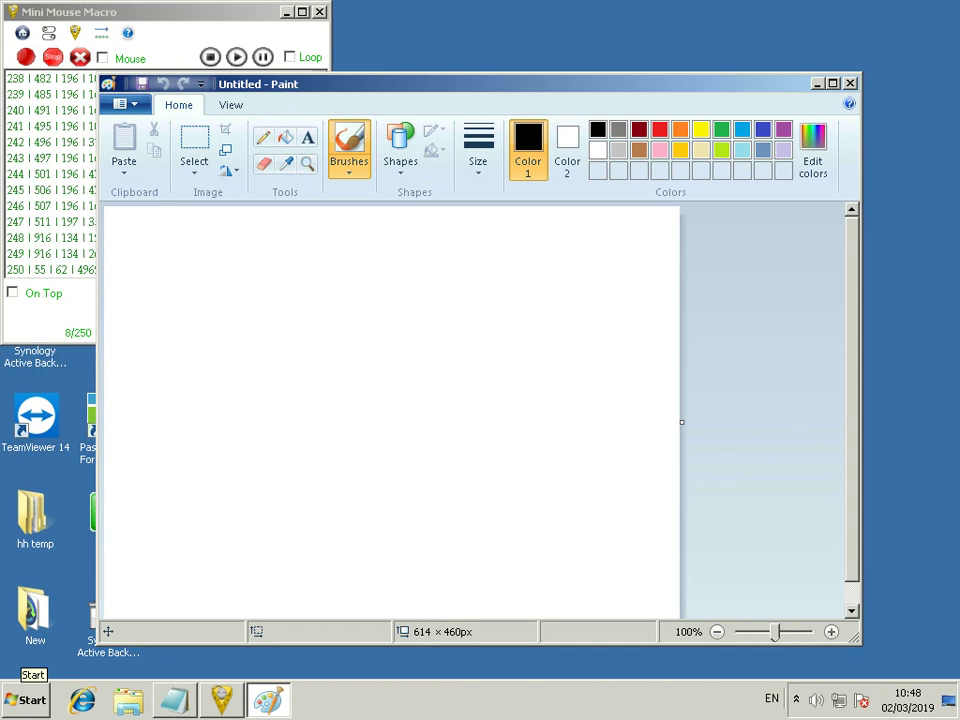
# Step: Replay the handwritten "Hello World!!" strokes in black across the upper part of the Paint canvas
pyautogui.moveTo(132, 248); pyautogui.dragTo(132, 351)
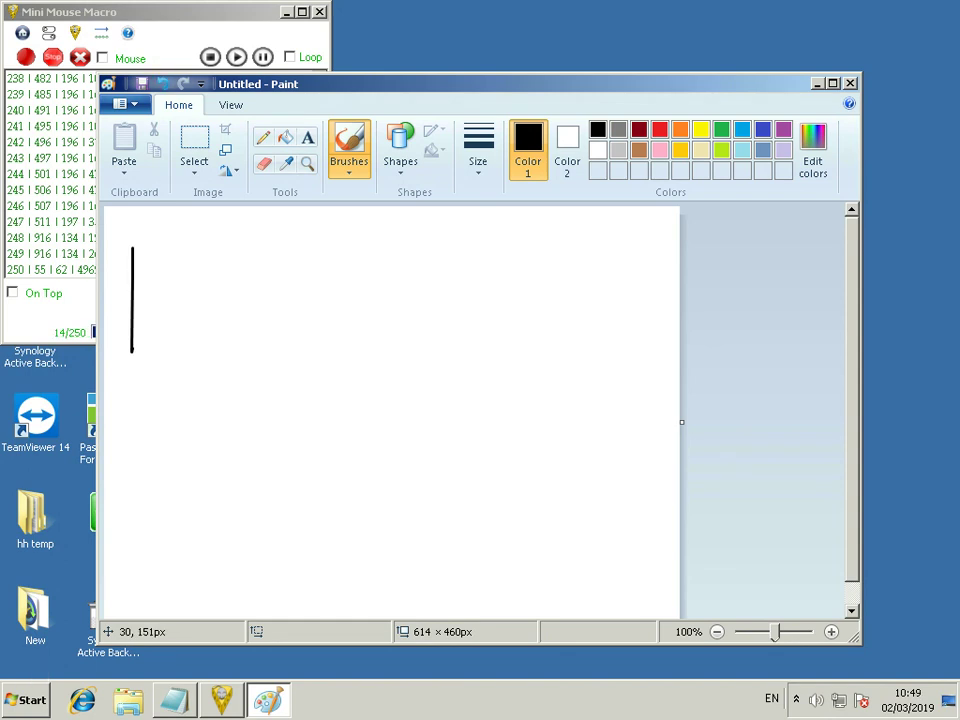
pyautogui.moveTo(132, 300)
pyautogui.mouseDown()
pyautogui.moveTo(185, 298)
pyautogui.moveTo(187, 268)
pyautogui.moveTo(184, 358)
pyautogui.moveTo(270, 358)
pyautogui.mouseUp()
pyautogui.moveTo(296, 279)
pyautogui.mouseDown()
pyautogui.moveTo(294, 357)
pyautogui.moveTo(341, 338)
pyautogui.moveTo(331, 331)
pyautogui.mouseUp()
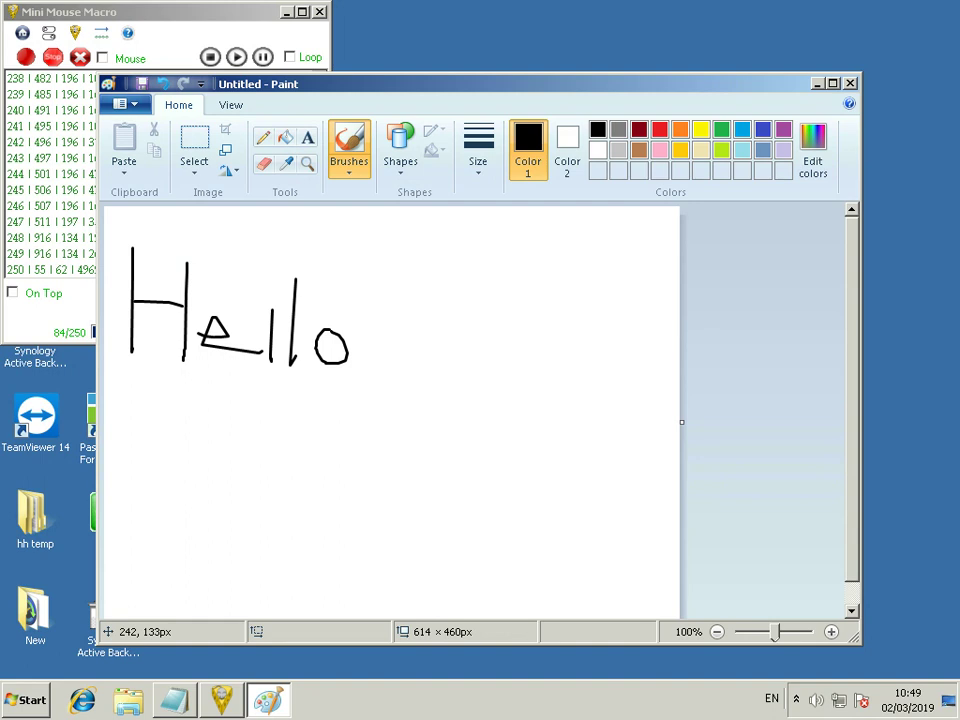
pyautogui.moveTo(381, 293)
pyautogui.mouseDown()
pyautogui.moveTo(400, 350)
pyautogui.moveTo(418, 327)
pyautogui.moveTo(428, 350)
pyautogui.moveTo(465, 299)
pyautogui.moveTo(484, 350)
pyautogui.moveTo(503, 318)
pyautogui.moveTo(516, 351)
pyautogui.moveTo(549, 309)
pyautogui.moveTo(576, 339)
pyautogui.moveTo(606, 316)
pyautogui.moveTo(603, 346)
pyautogui.mouseUp()
pyautogui.click(605, 358)
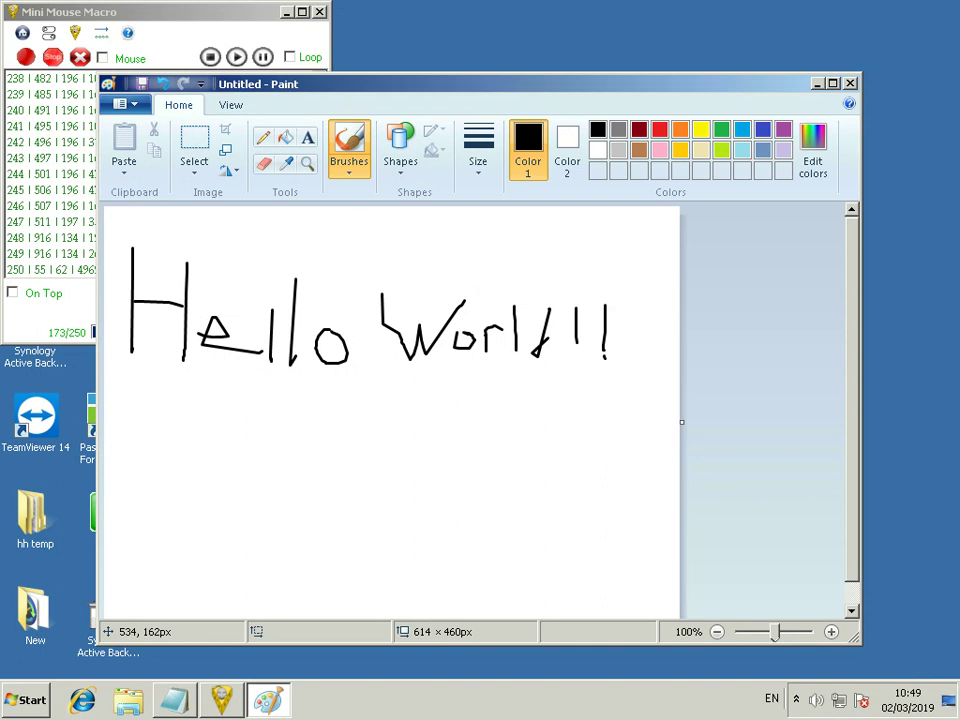
# Step: Replay the smiley face below "Hello" and the underlines beneath "Hello" and "World!!"
pyautogui.moveTo(252, 416)
pyautogui.mouseDown()
pyautogui.moveTo(247, 455)
pyautogui.moveTo(276, 435)
pyautogui.moveTo(275, 457)
pyautogui.mouseUp()
pyautogui.moveTo(213, 467)
pyautogui.mouseDown()
pyautogui.moveTo(296, 488)
pyautogui.moveTo(307, 460)
pyautogui.mouseUp()
pyautogui.moveTo(127, 376); pyautogui.dragTo(349, 373)
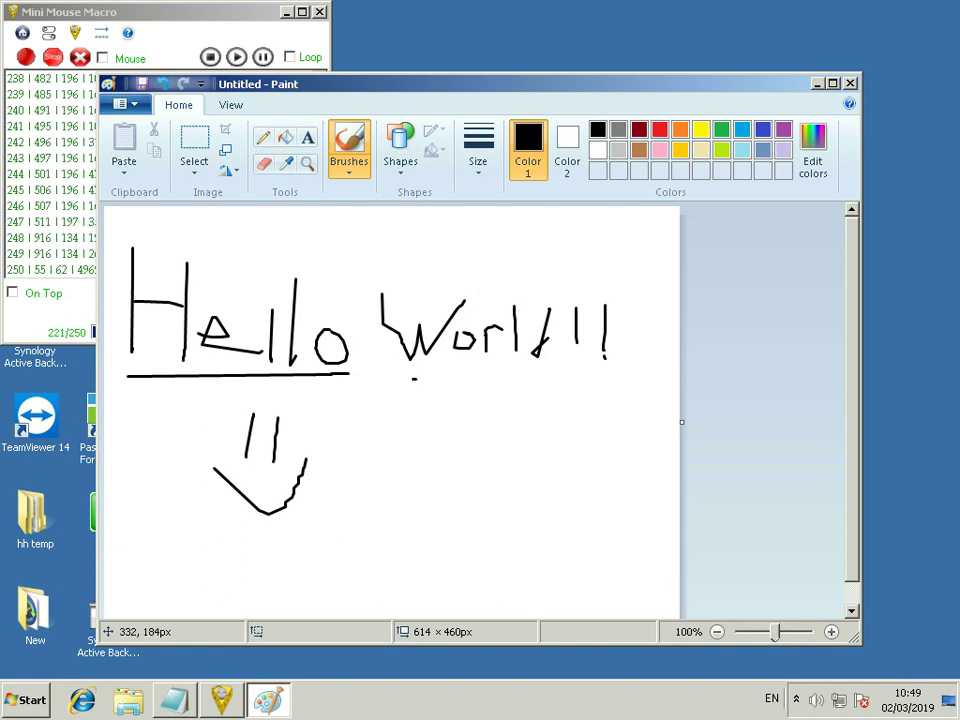
pyautogui.moveTo(412, 379); pyautogui.dragTo(612, 375)
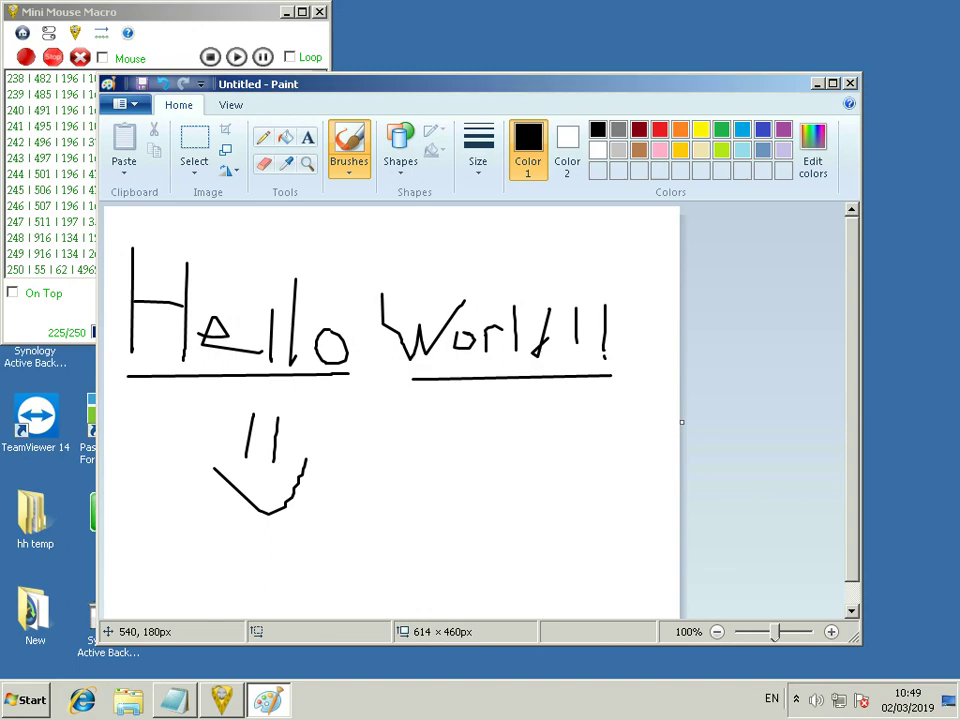
# Step: Close Paint without saving the drawing and highlight the "Thank you!" line in Notepad
pyautogui.click(850, 83)
pyautogui.click(549, 374)
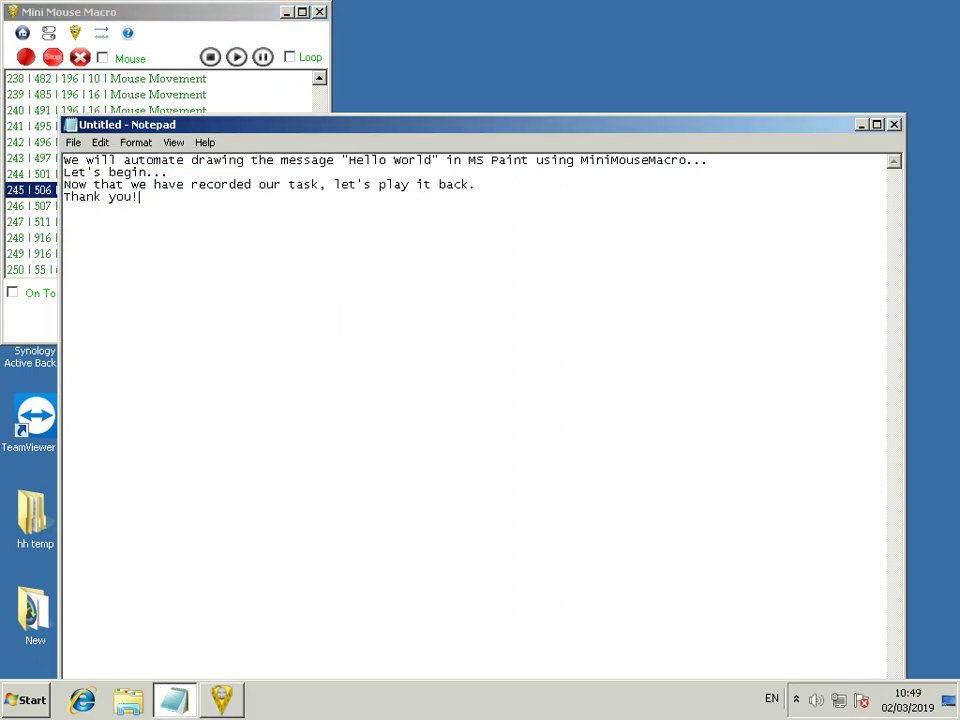
pyautogui.hotkey('shift', 'Home')
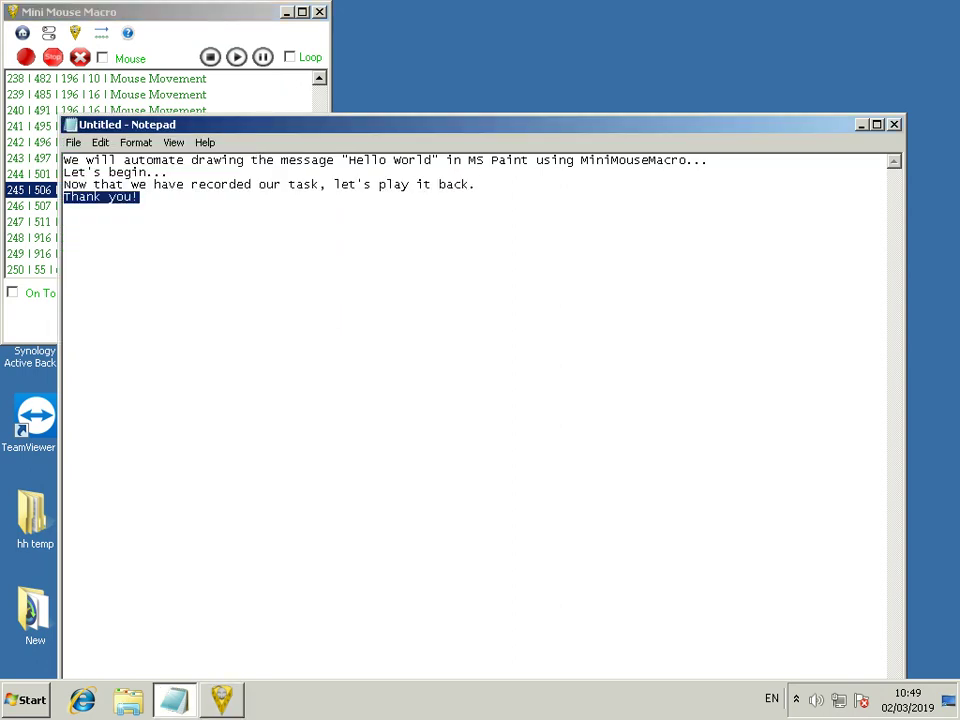